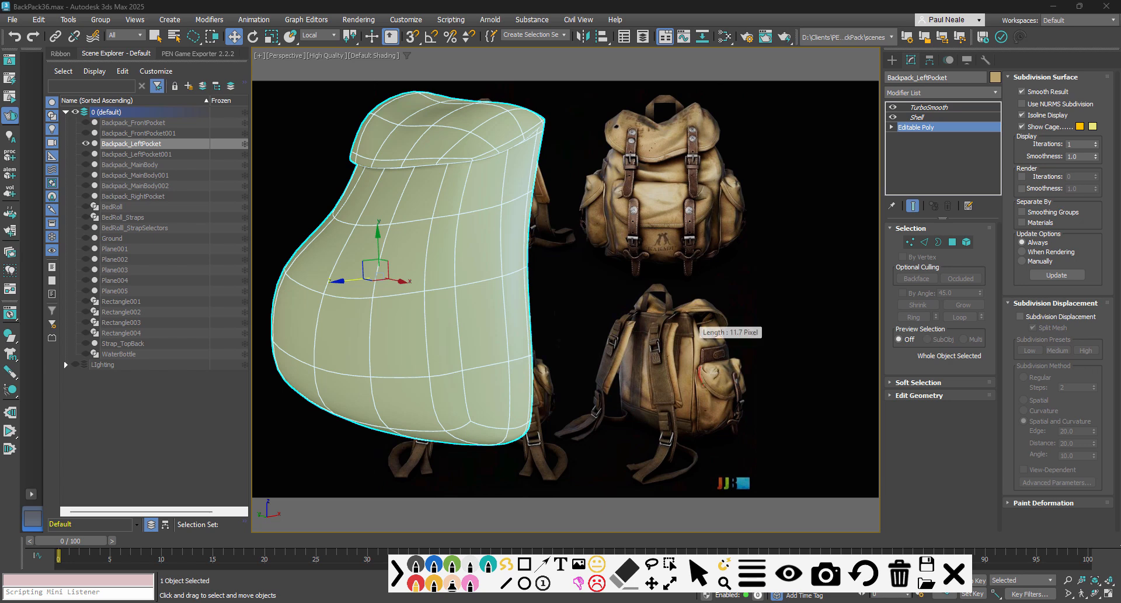
# - Outline the side pocket's seam and flap edge in red on the lower reference image, then clear the markings
pyautogui.moveTo(703, 363)
pyautogui.mouseDown()
pyautogui.moveTo(743, 393)
pyautogui.moveTo(703, 377)
pyautogui.moveTo(702, 416)
pyautogui.moveTo(717, 430)
pyautogui.mouseUp()
pyautogui.moveTo(698, 367)
pyautogui.mouseDown()
pyautogui.moveTo(693, 423)
pyautogui.moveTo(710, 437)
pyautogui.moveTo(700, 428)
pyautogui.mouseUp()
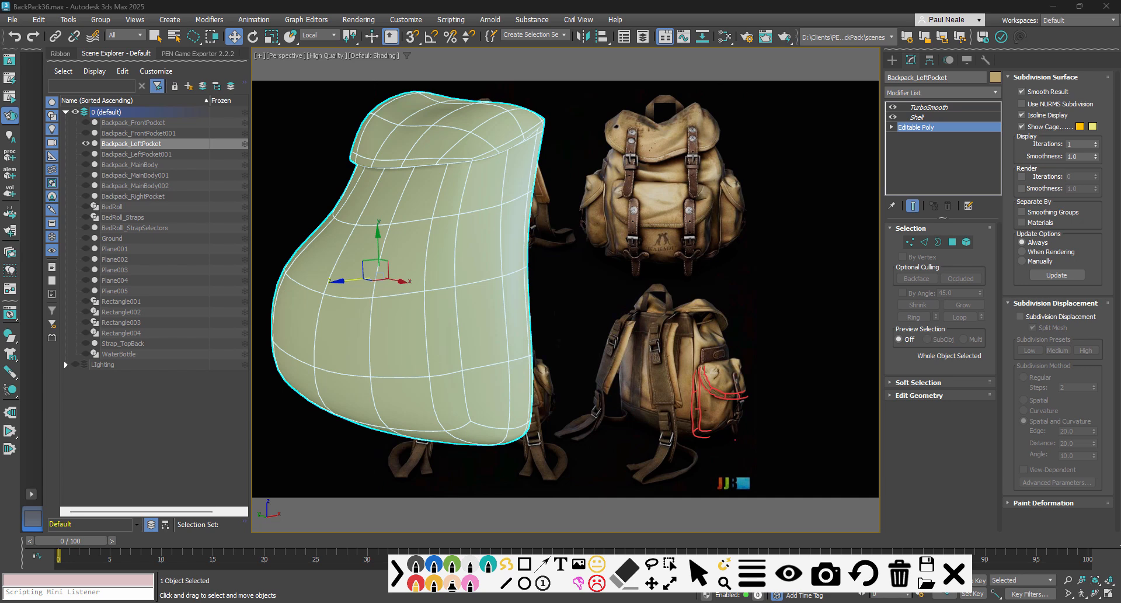
pyautogui.click(706, 577)
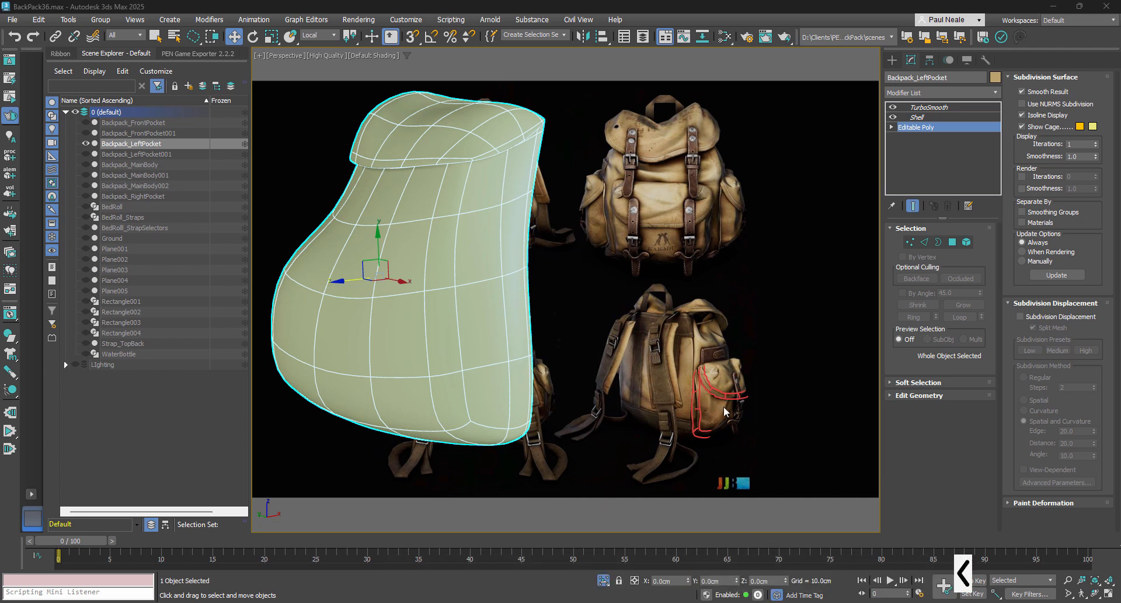
pyautogui.moveTo(624, 355); pyautogui.dragTo(715, 368, button='middle')
pyautogui.click(964, 576)
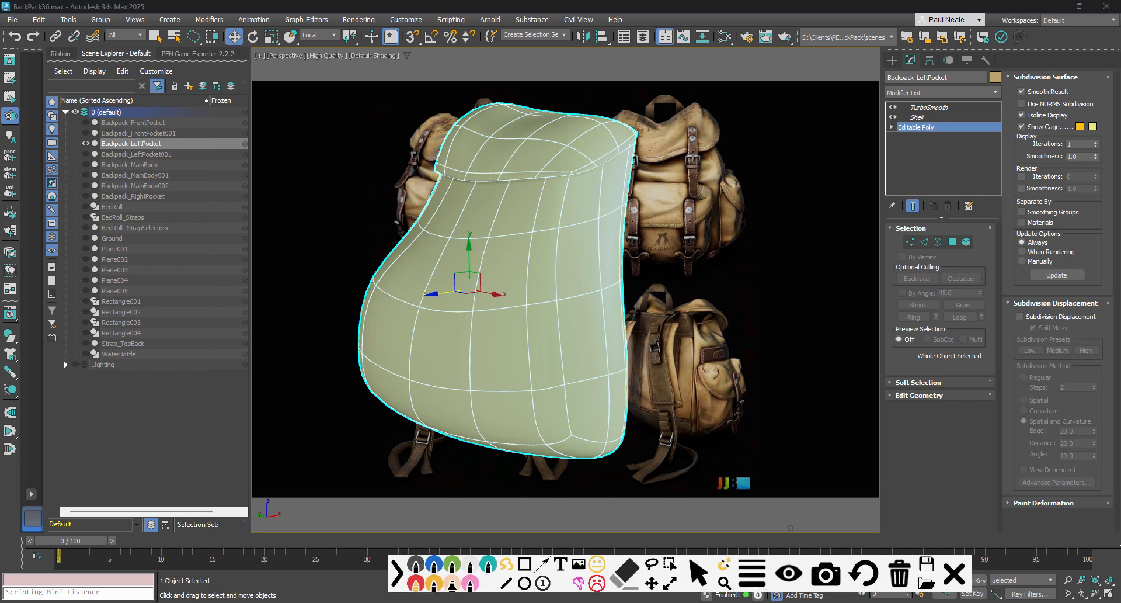
pyautogui.click(698, 572)
pyautogui.keyDown('alt'); pyautogui.moveTo(661, 340); pyautogui.dragTo(675, 357, button='middle'); pyautogui.keyUp('alt')
pyautogui.moveTo(646, 291)
pyautogui.mouseDown(button='middle')
pyautogui.moveTo(693, 319)
pyautogui.moveTo(676, 314)
pyautogui.mouseUp(button='middle')
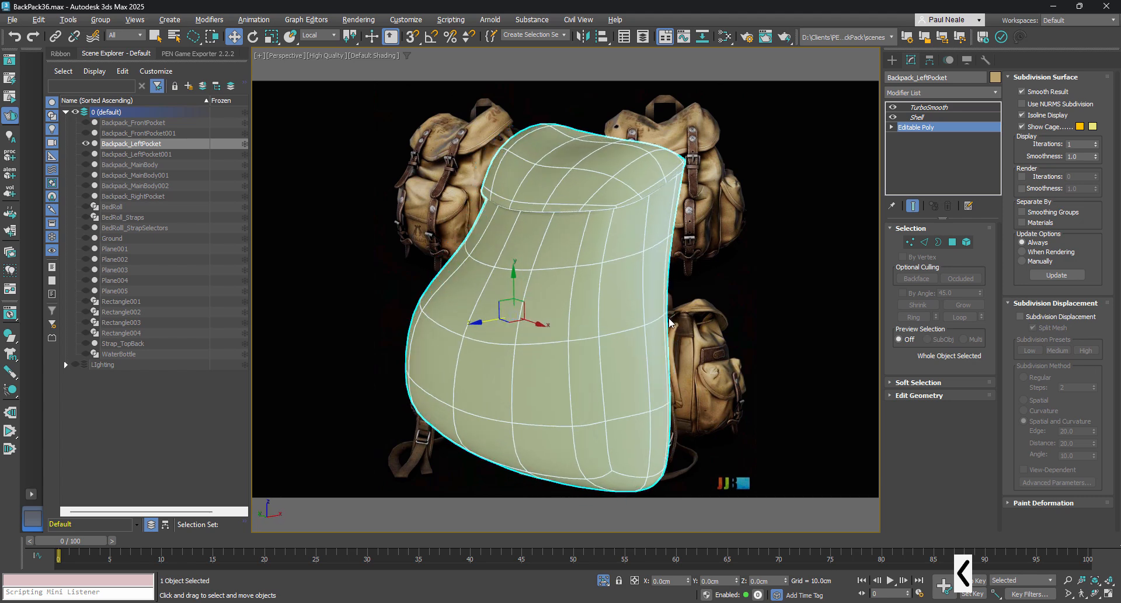
# - Compare the left pocket's unsmoothed base mesh with its smoothed result around the flap, switching to vertex editing
pyautogui.hotkey('shift', 'e')
pyautogui.keyDown('alt'); pyautogui.moveTo(679, 271); pyautogui.dragTo(657, 283, button='middle'); pyautogui.keyUp('alt')
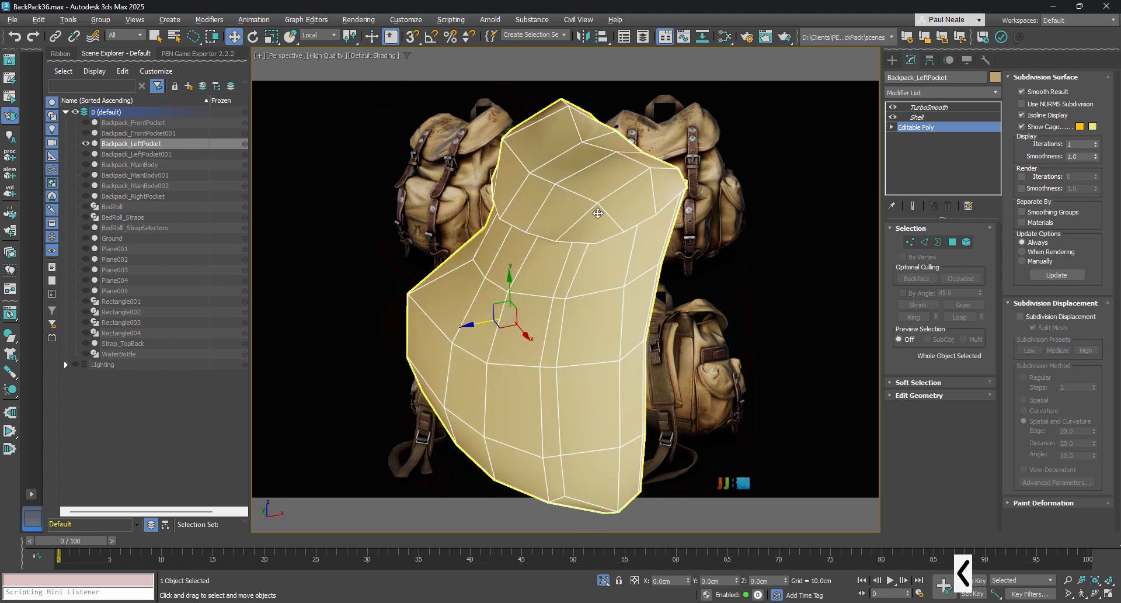
pyautogui.scroll(4, 599, 205)
pyautogui.moveTo(599, 205); pyautogui.dragTo(597, 293, button='middle')
pyautogui.keyDown('alt'); pyautogui.moveTo(601, 343); pyautogui.dragTo(650, 340, button='middle'); pyautogui.keyUp('alt')
pyautogui.press('1')
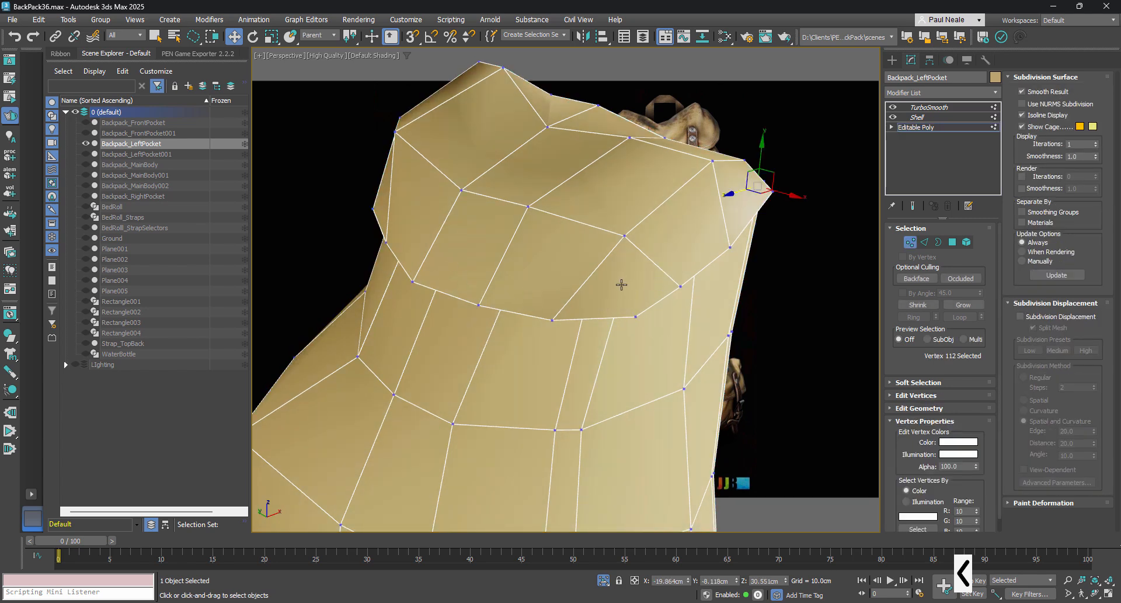
pyautogui.hotkey('alt', 'e')
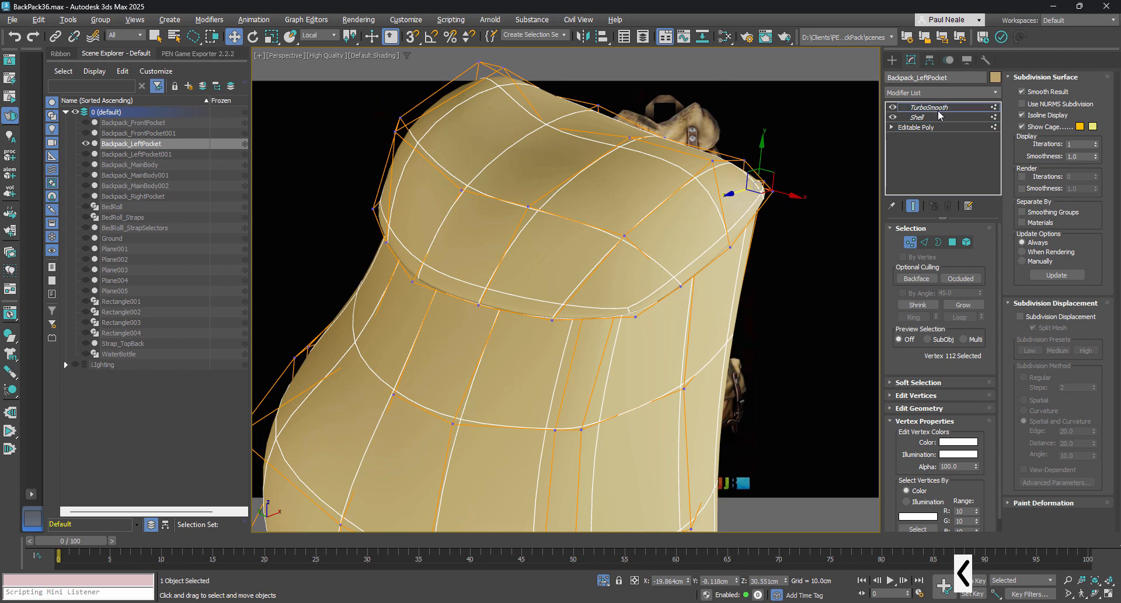
# - Turn off Isoline Display in the pocket's TurboSmooth modifier and examine the dense mesh along the flap's rim and the pocket's back
pyautogui.click(938, 109)
pyautogui.click(906, 278)
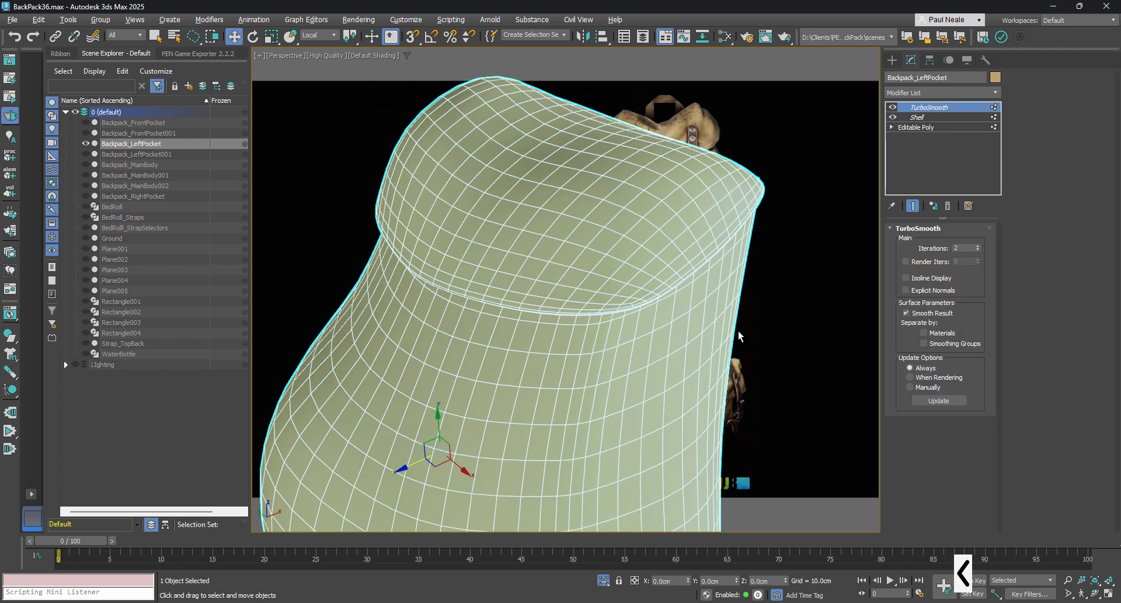
pyautogui.scroll(5, 643, 293)
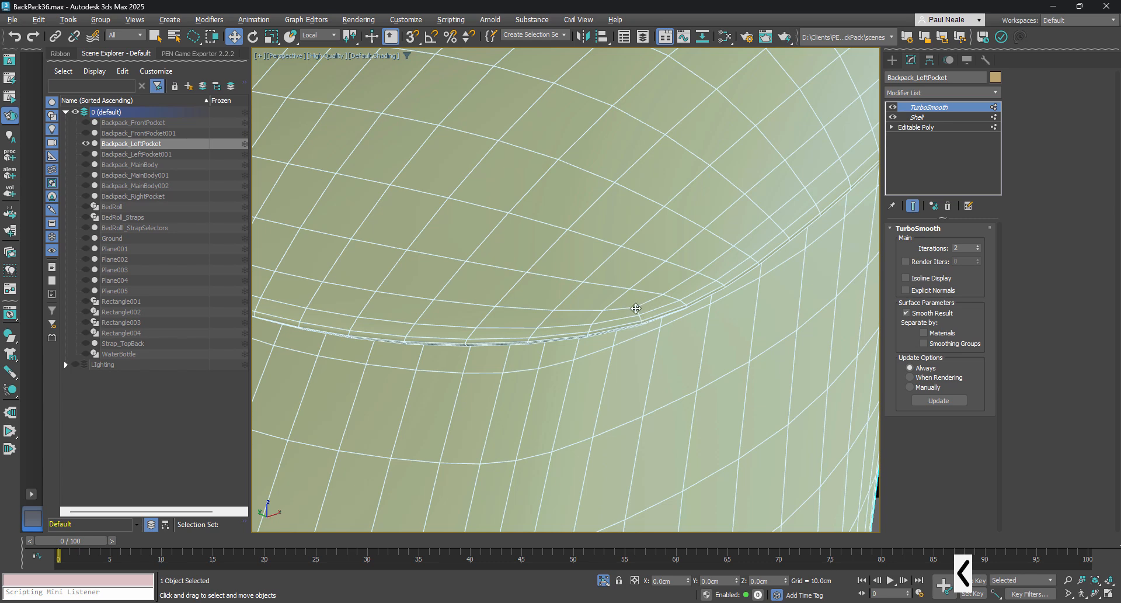
pyautogui.scroll(-5, 636, 308)
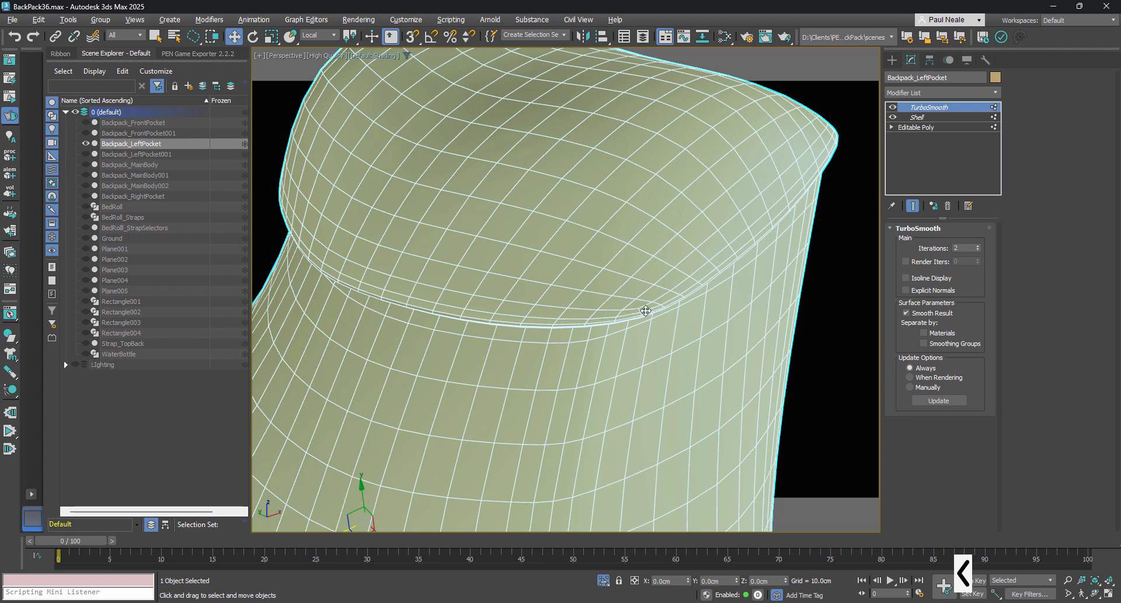
pyautogui.moveTo(467, 301)
pyautogui.keyDown('alt'); pyautogui.mouseDown(button='middle')
pyautogui.moveTo(691, 310)
pyautogui.moveTo(670, 298)
pyautogui.moveTo(551, 306)
pyautogui.moveTo(625, 318)
pyautogui.moveTo(732, 304)
pyautogui.moveTo(551, 255)
pyautogui.moveTo(642, 275)
pyautogui.moveTo(733, 194)
pyautogui.mouseUp(button='middle'); pyautogui.keyUp('alt')
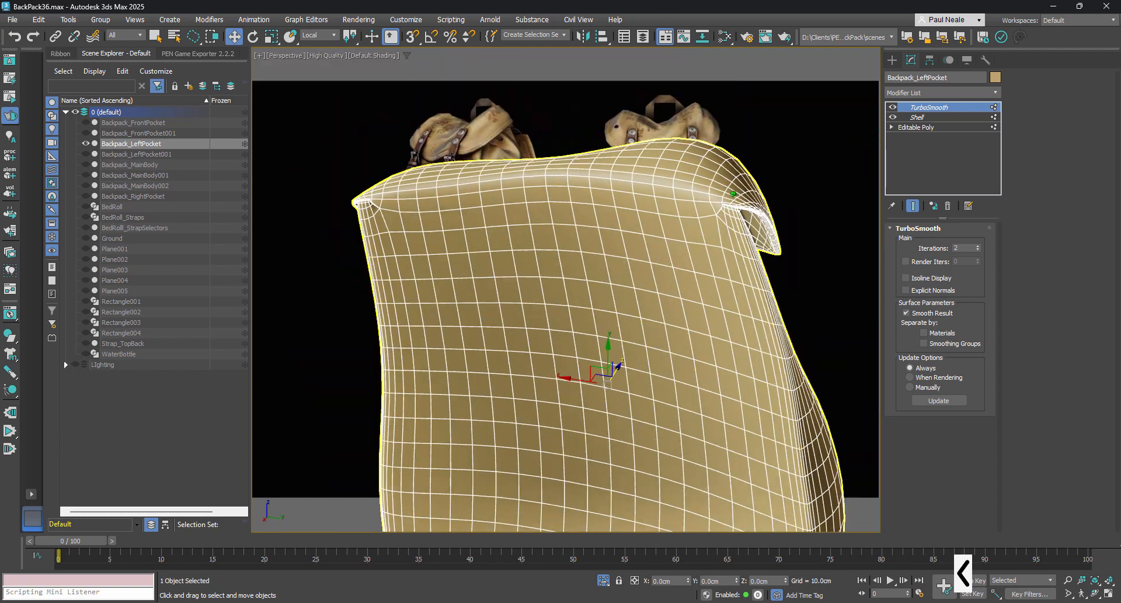
pyautogui.scroll(3, 705, 213)
pyautogui.scroll(-8, 713, 216)
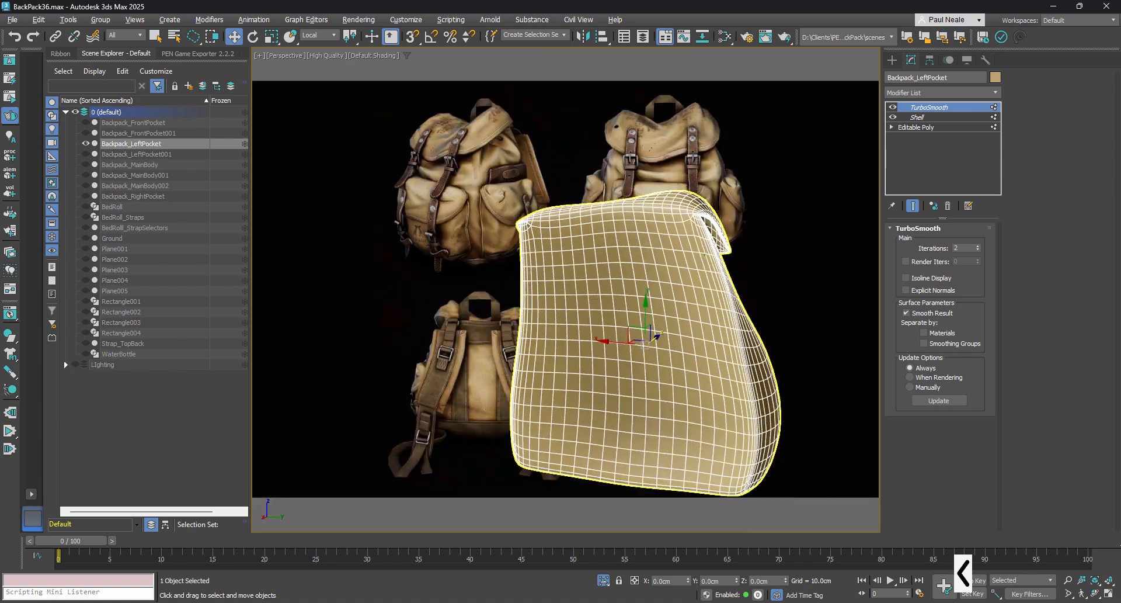
pyautogui.keyDown('alt'); pyautogui.moveTo(713, 216); pyautogui.dragTo(632, 180, button='middle'); pyautogui.keyUp('alt')
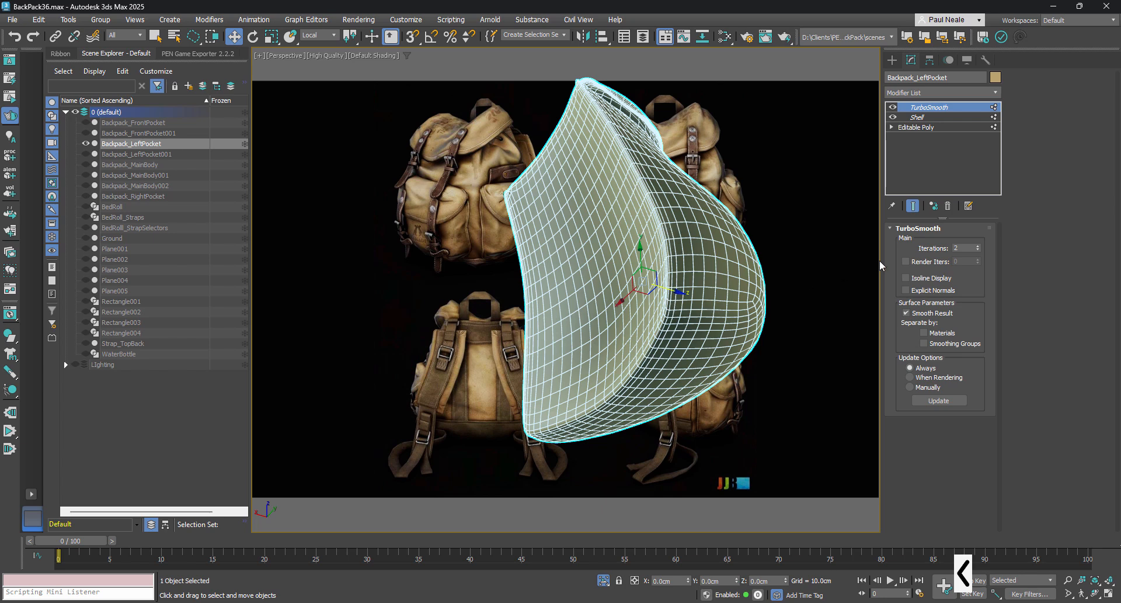
# - Re-enable Isoline Display in TurboSmooth and return to the Editable Poly level with only the base mesh shown
pyautogui.click(915, 279)
pyautogui.click(920, 127)
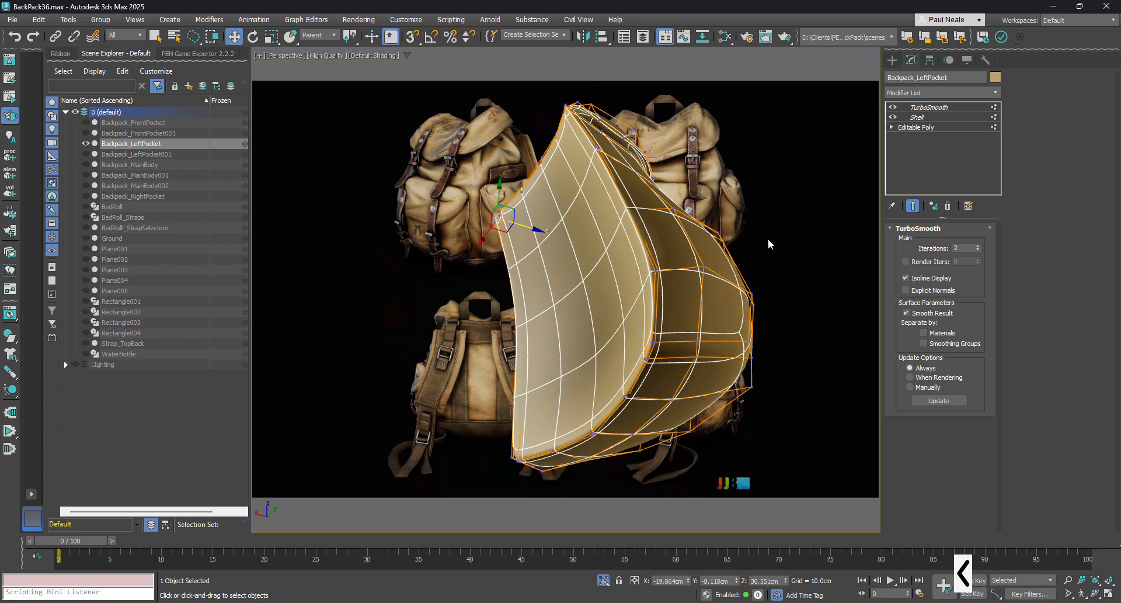
pyautogui.press('space')
pyautogui.press('space')
pyautogui.press('space')
pyautogui.scroll(3, 680, 336)
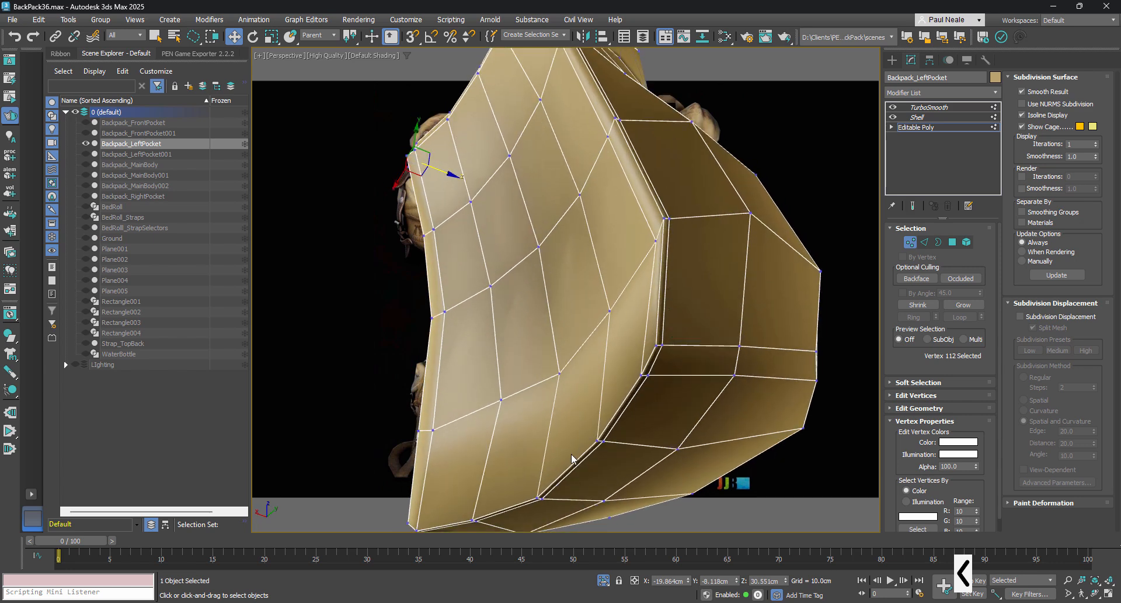
pyautogui.moveTo(641, 394); pyautogui.dragTo(643, 388, button='middle')
# - Select the narrow loop of polygons running along the pocket's rear side edge
pyautogui.press('4')
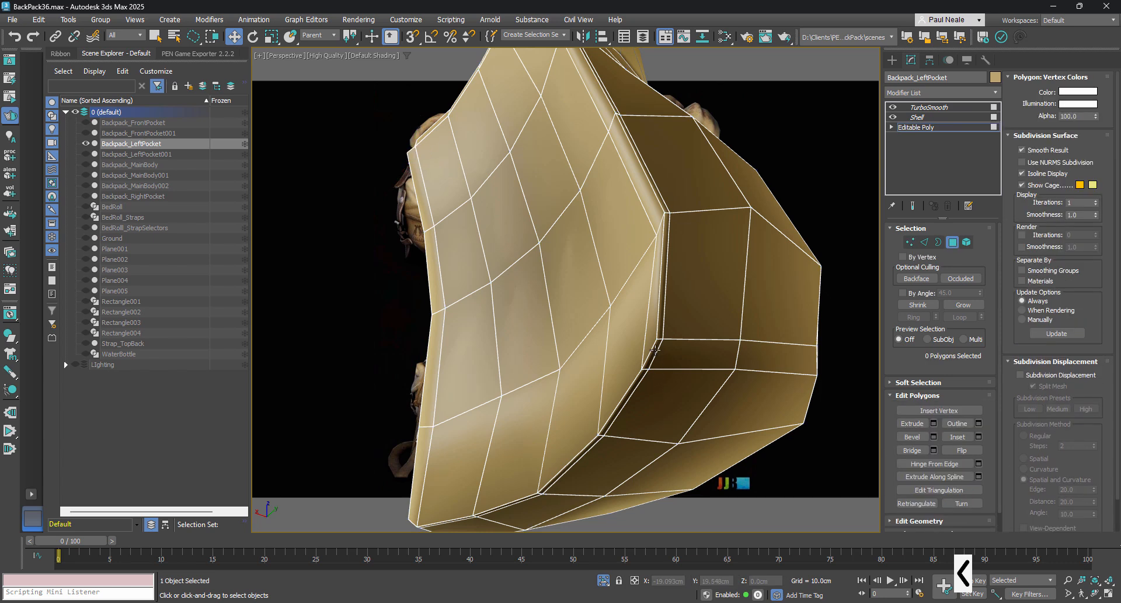
pyautogui.click(663, 291)
pyautogui.keyDown('alt'); pyautogui.moveTo(665, 292); pyautogui.dragTo(673, 191, button='middle'); pyautogui.keyUp('alt')
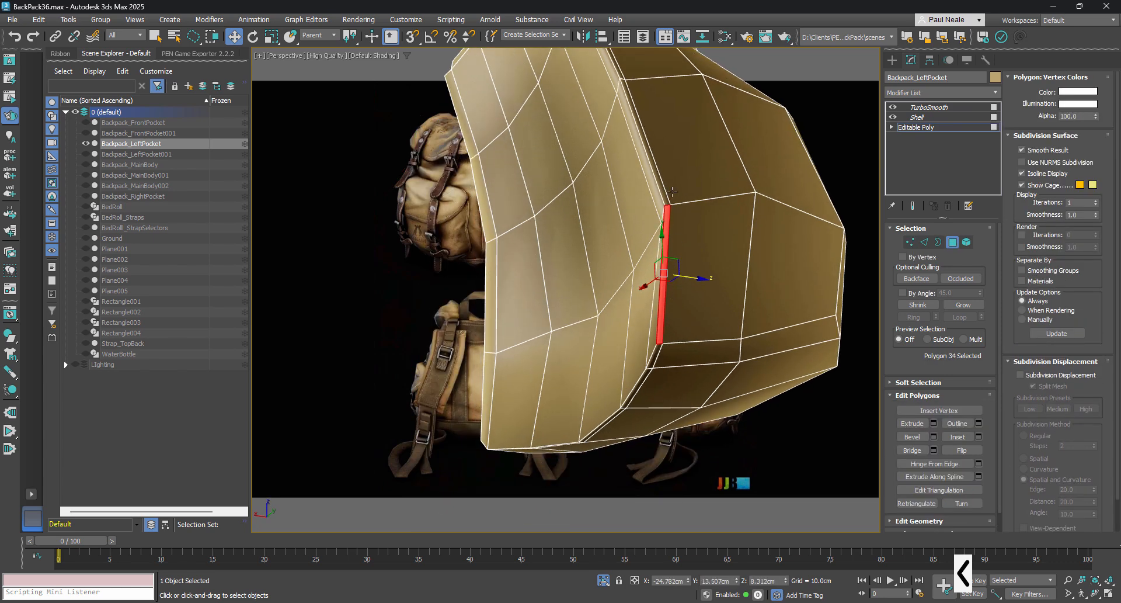
pyautogui.keyDown('shift'); pyautogui.click(663, 192); pyautogui.keyUp('shift')
pyautogui.keyDown('alt'); pyautogui.moveTo(689, 258); pyautogui.dragTo(605, 274, button='middle'); pyautogui.keyUp('alt')
# - Select the row of polygons along the flap's lower edge
pyautogui.click(598, 207)
pyautogui.keyDown('shift'); pyautogui.click(616, 206); pyautogui.keyUp('shift')
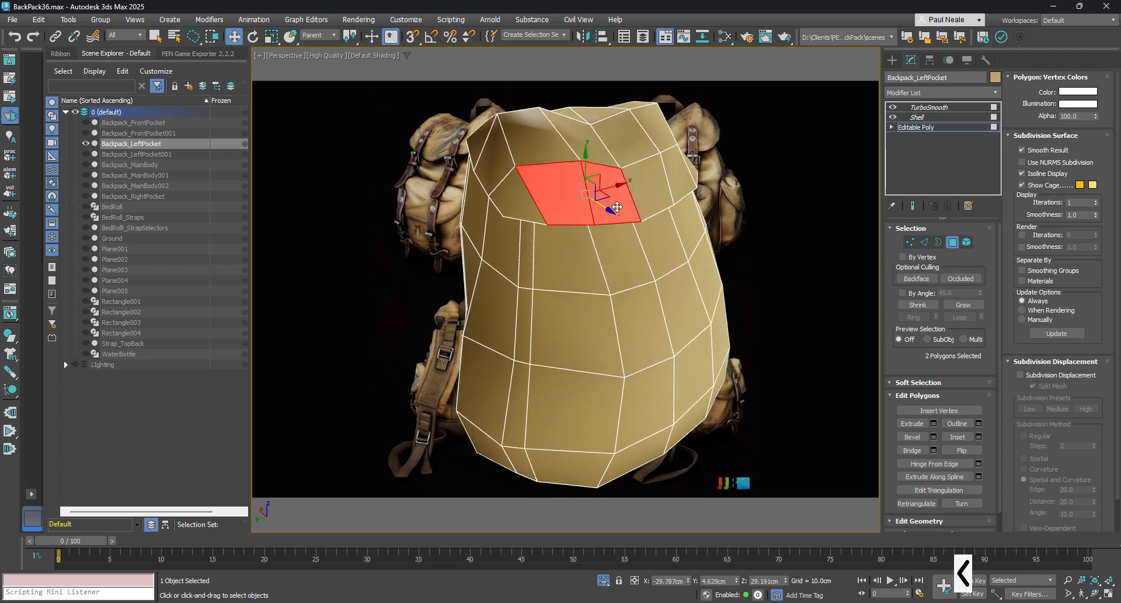
pyautogui.keyDown('alt'); pyautogui.moveTo(667, 237); pyautogui.dragTo(538, 275, button='middle'); pyautogui.keyUp('alt')
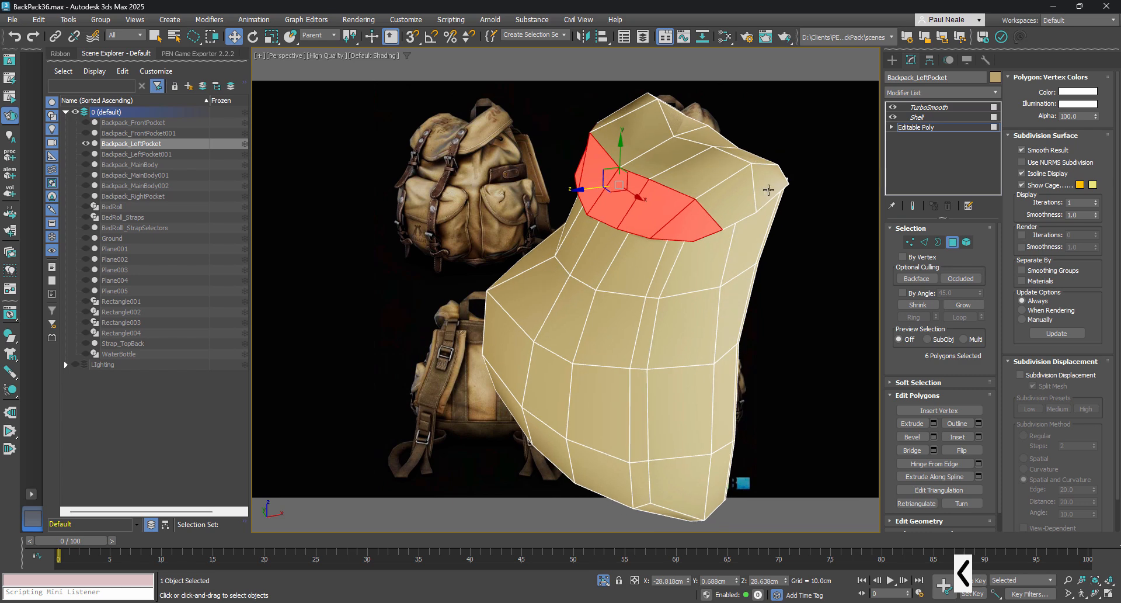
pyautogui.keyDown('alt'); pyautogui.moveTo(624, 216); pyautogui.dragTo(670, 248, button='middle'); pyautogui.keyUp('alt')
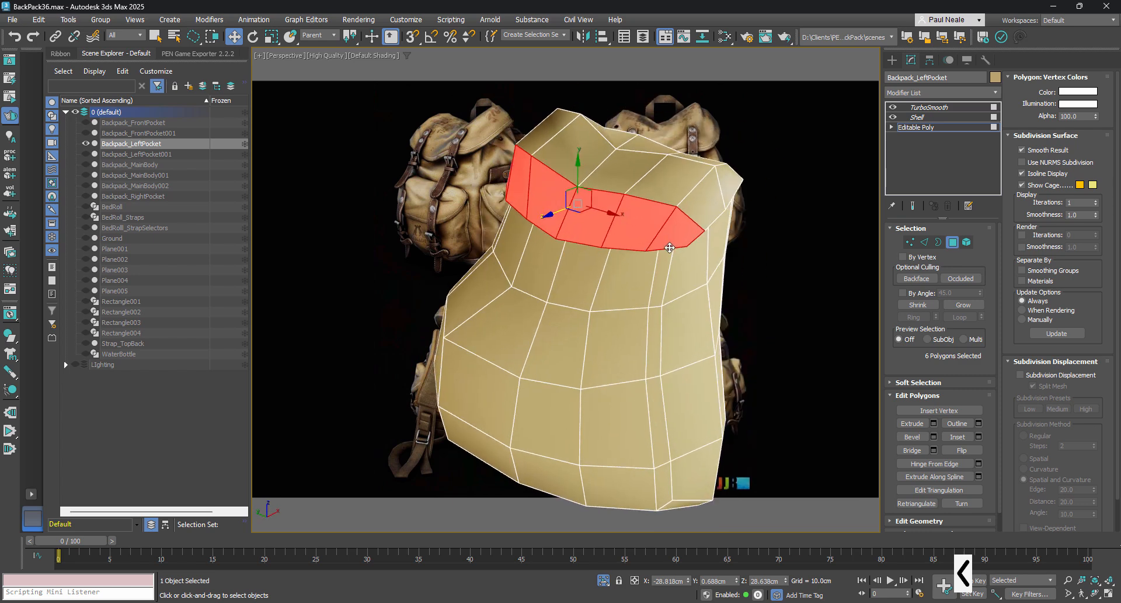
# - Check the flap's corner vertices, then select the narrow strip of polygons along the pocket's top back edge
pyautogui.press('1')
pyautogui.keyDown('alt'); pyautogui.moveTo(680, 292); pyautogui.dragTo(647, 272, button='middle'); pyautogui.keyUp('alt')
pyautogui.scroll(5, 710, 199)
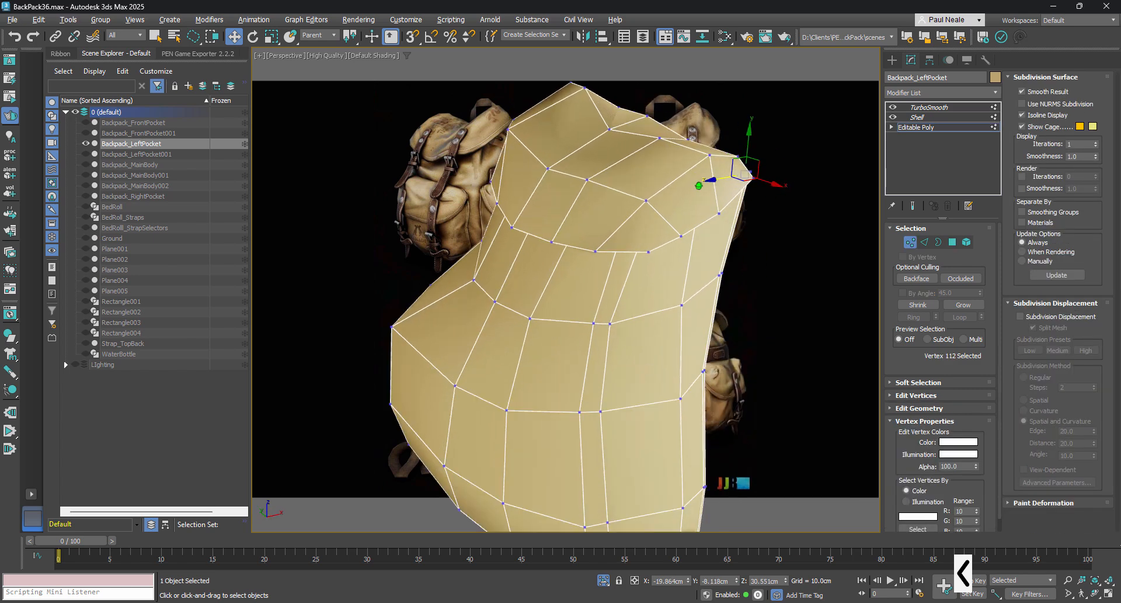
pyautogui.keyDown('alt'); pyautogui.moveTo(715, 207); pyautogui.dragTo(671, 237, button='middle'); pyautogui.keyUp('alt')
pyautogui.keyDown('alt'); pyautogui.moveTo(790, 222); pyautogui.dragTo(646, 236, button='middle'); pyautogui.keyUp('alt')
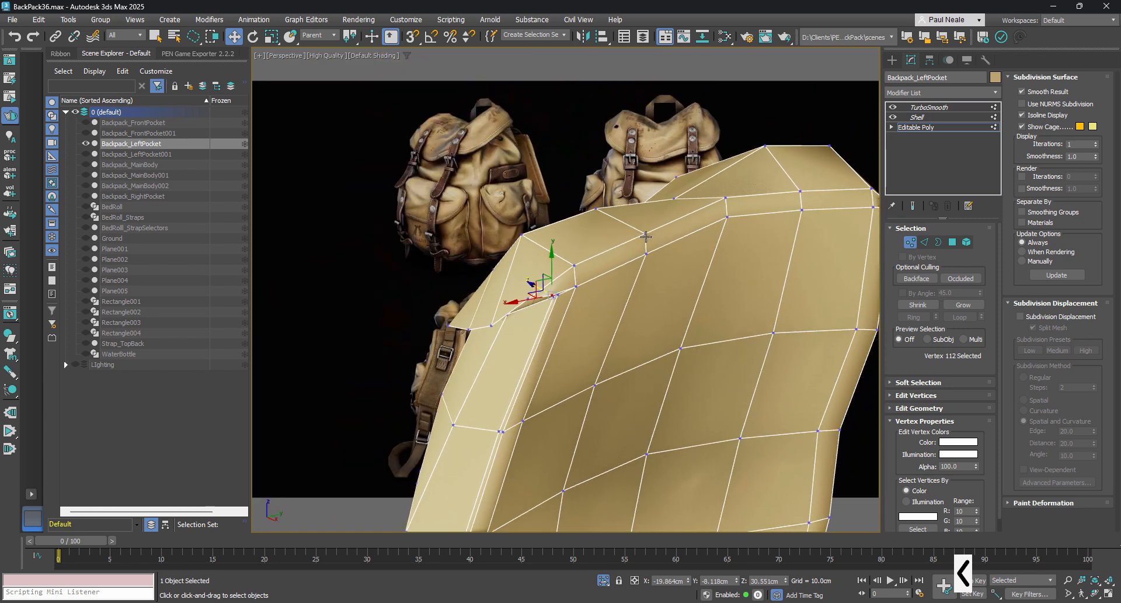
pyautogui.press('4')
pyautogui.click(625, 248)
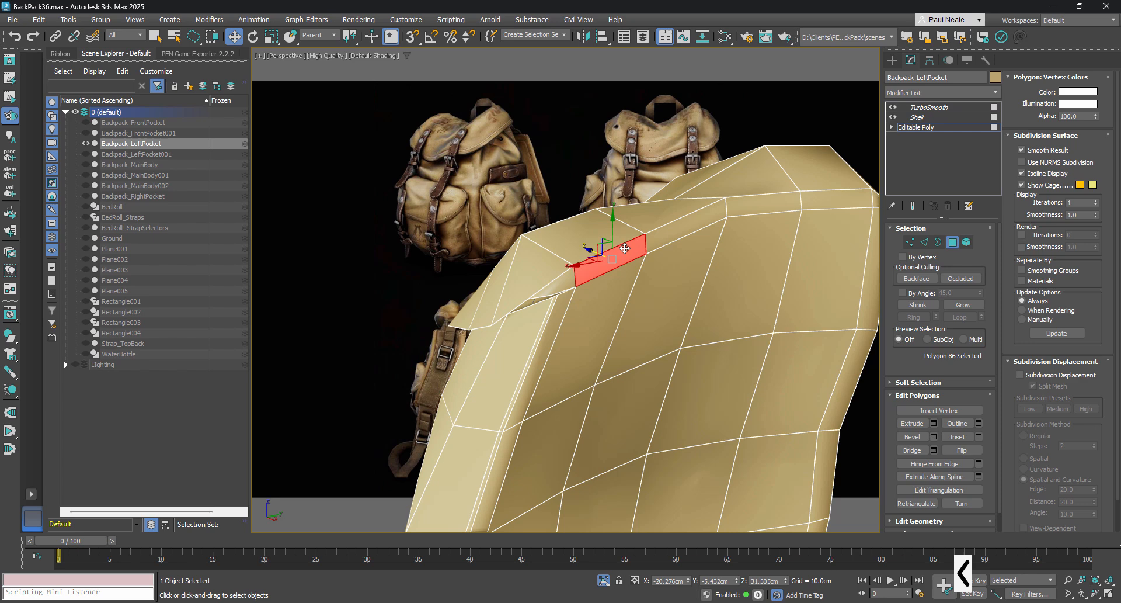
pyautogui.keyDown('shift'); pyautogui.click(677, 231); pyautogui.keyUp('shift')
pyautogui.keyDown('alt'); pyautogui.moveTo(695, 309); pyautogui.dragTo(667, 291, button='middle'); pyautogui.keyUp('alt')
pyautogui.keyDown('alt'); pyautogui.moveTo(583, 336); pyautogui.dragTo(673, 280, button='middle'); pyautogui.keyUp('alt')
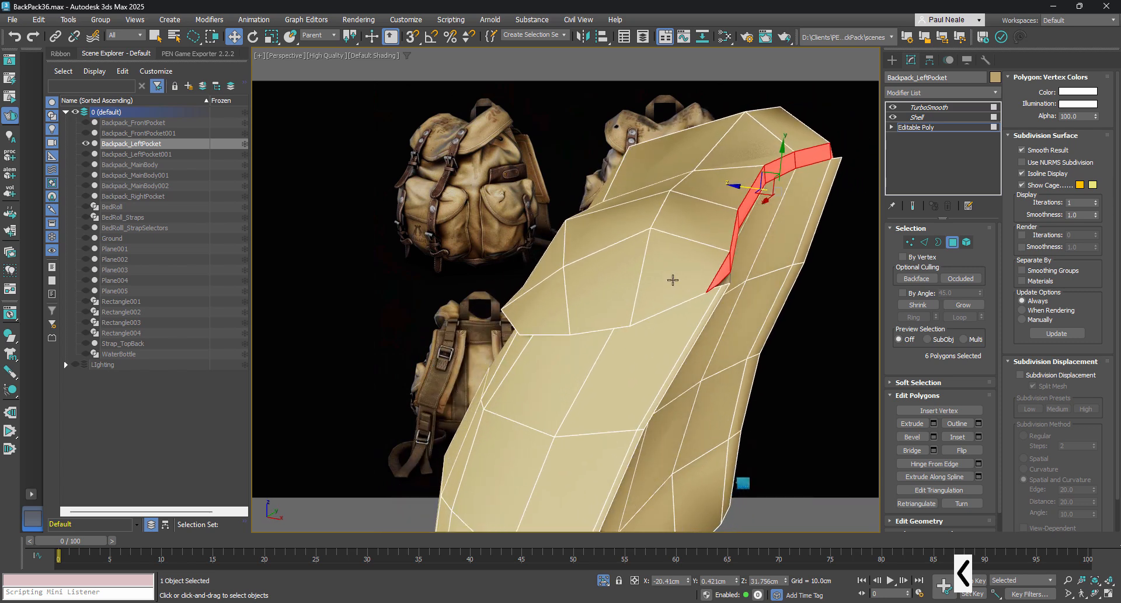
# - Cut a new row of edges from the flap's rear corner across its front, just above the lower rim
pyautogui.press('1')
pyautogui.click(723, 284)
pyautogui.scroll(5, 725, 280)
pyautogui.keyDown('alt'); pyautogui.moveTo(725, 281); pyautogui.dragTo(653, 298, button='middle'); pyautogui.keyUp('alt')
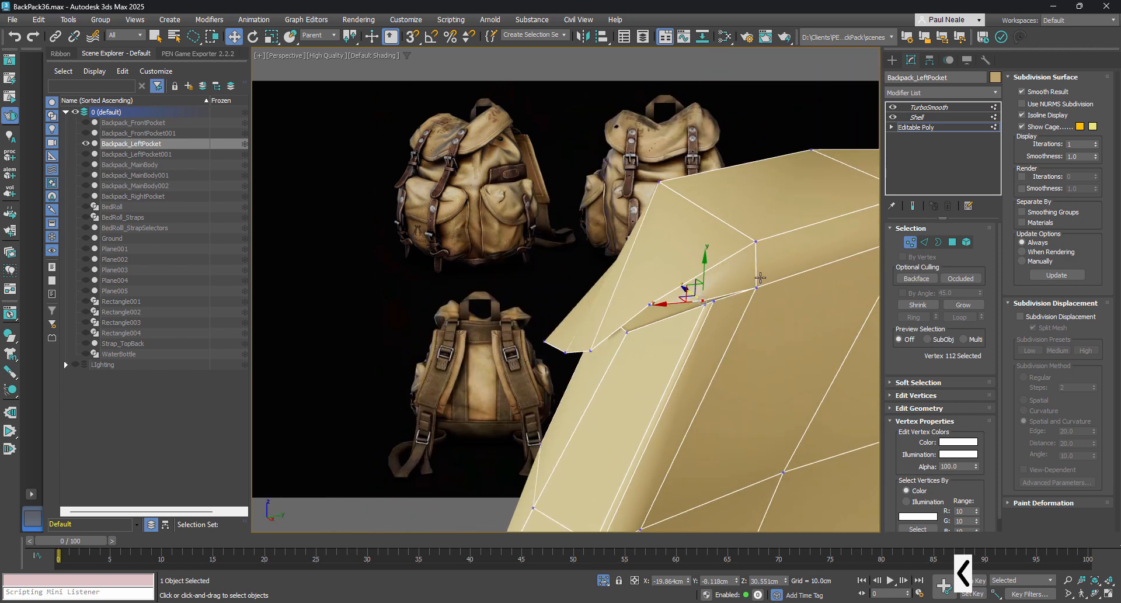
pyautogui.keyDown('alt'); pyautogui.moveTo(760, 279); pyautogui.dragTo(688, 305, button='middle'); pyautogui.keyUp('alt')
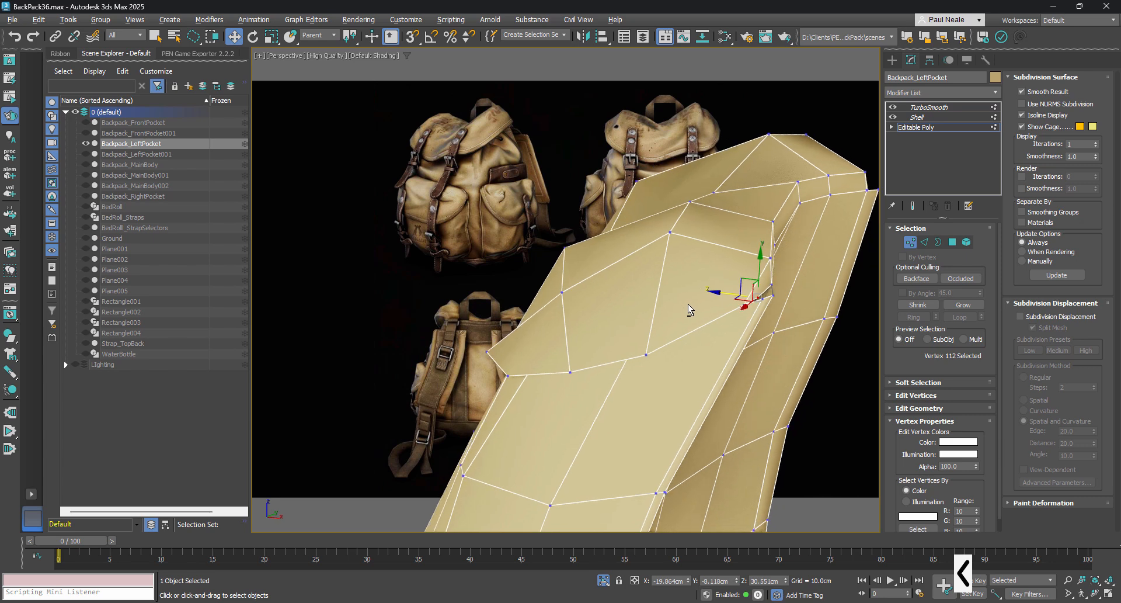
pyautogui.moveTo(636, 330); pyautogui.dragTo(596, 290, button='middle')
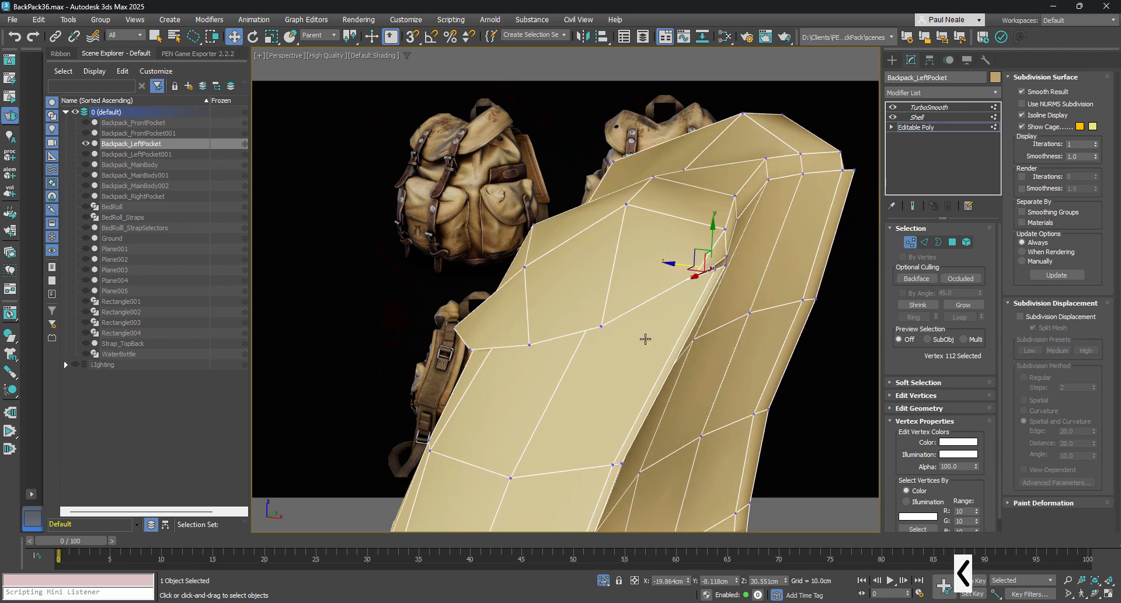
pyautogui.moveTo(646, 336); pyautogui.dragTo(635, 314, button='middle')
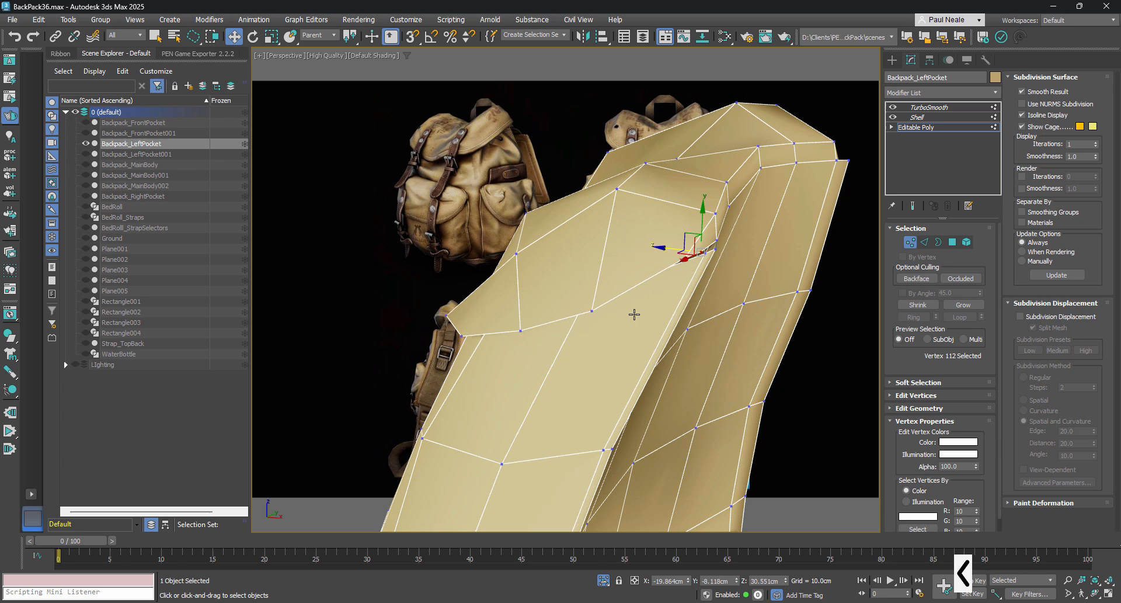
pyautogui.click(717, 212)
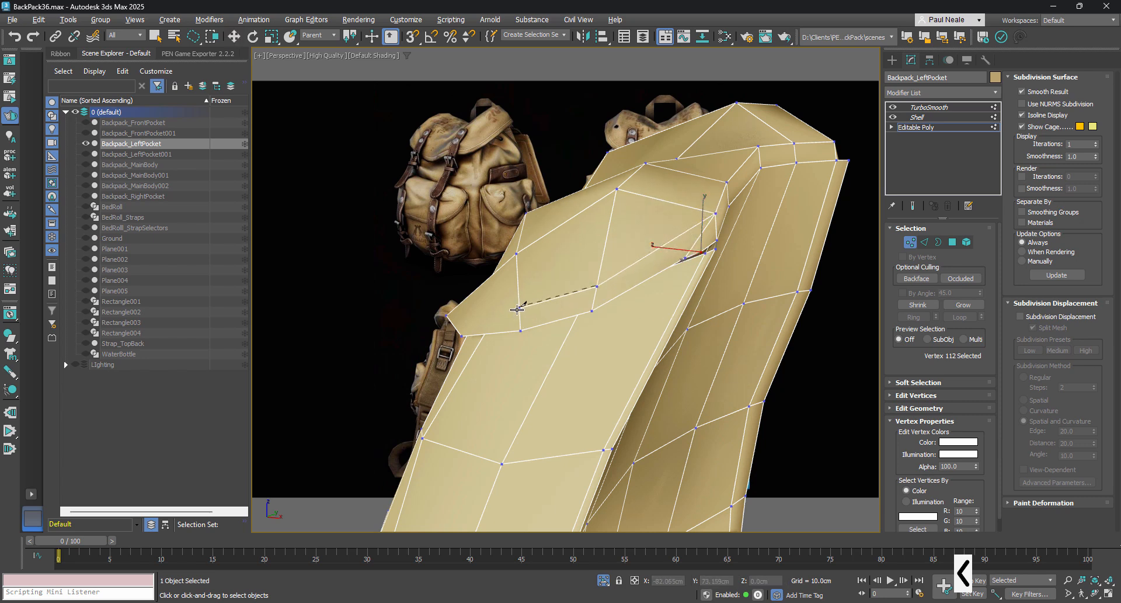
pyautogui.keyDown('alt'); pyautogui.moveTo(538, 337); pyautogui.dragTo(688, 326, button='middle'); pyautogui.keyUp('alt')
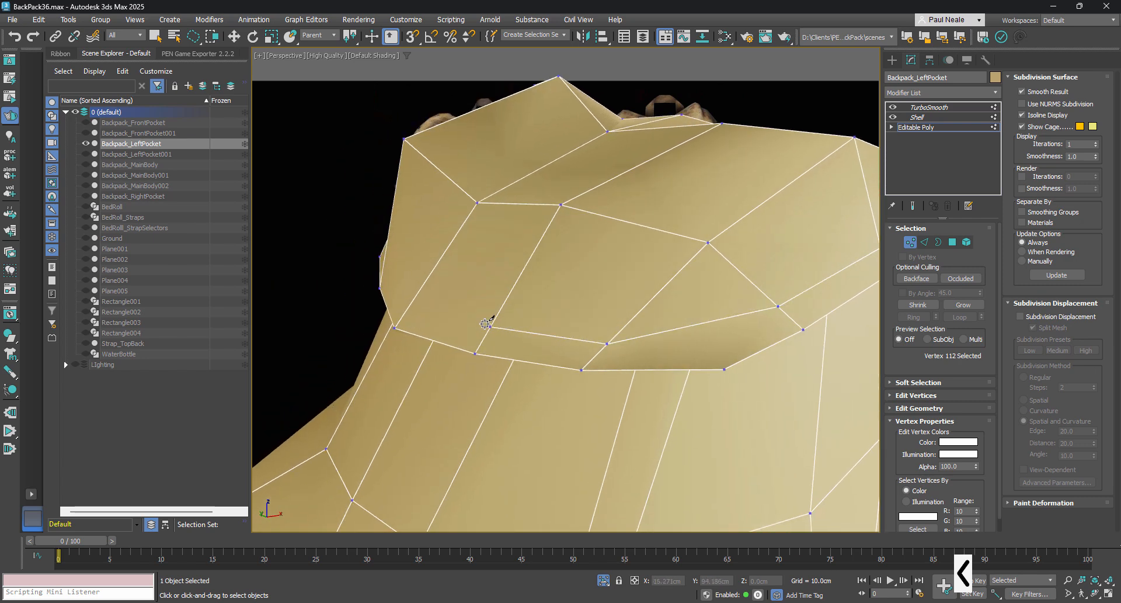
pyautogui.click(410, 303)
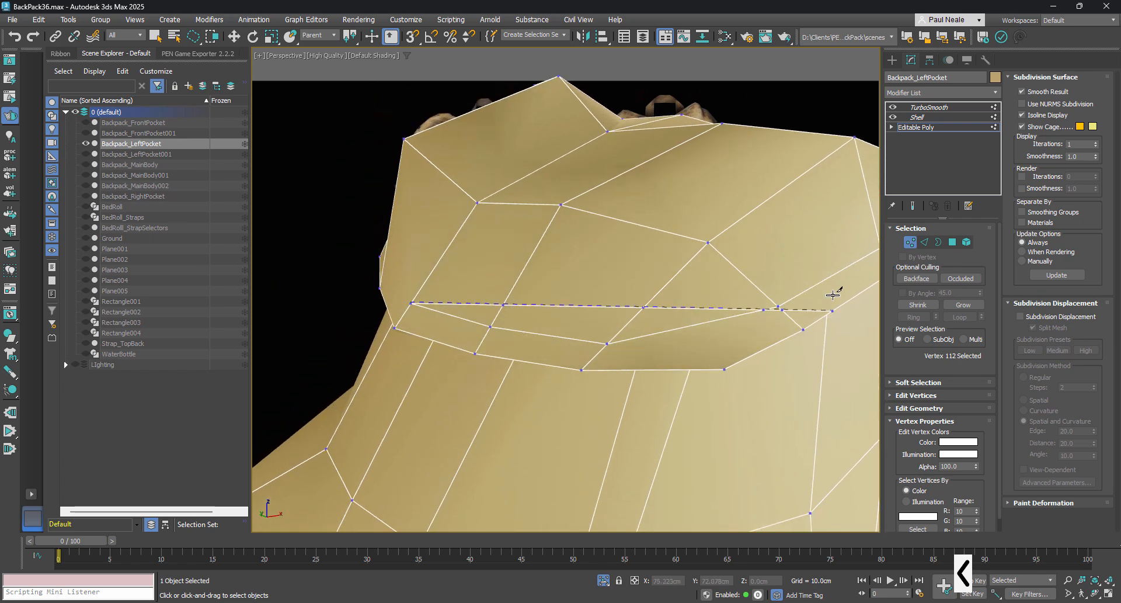
# - Continue the cut around the flap's other side, end it at the opposite rear corner vertex, and return to the Move tool
pyautogui.scroll(5, 633, 306)
pyautogui.scroll(-5, 634, 305)
pyautogui.keyDown('alt'); pyautogui.moveTo(634, 306); pyautogui.dragTo(671, 335, button='middle'); pyautogui.keyUp('alt')
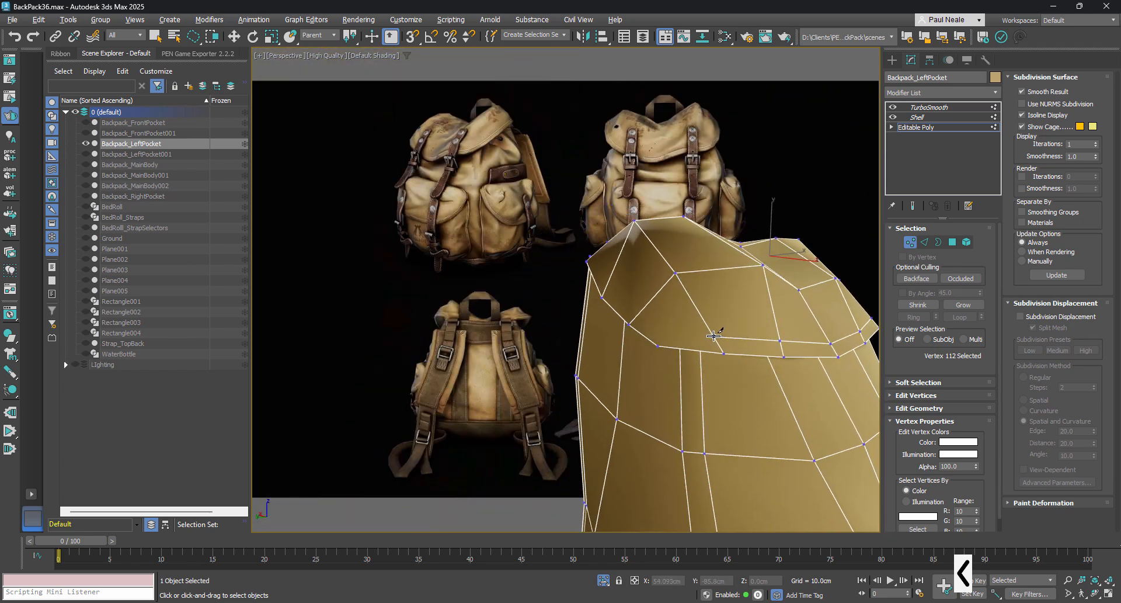
pyautogui.click(713, 335)
pyautogui.click(640, 313)
pyautogui.click(609, 281)
pyautogui.keyDown('alt'); pyautogui.moveTo(634, 236); pyautogui.dragTo(592, 303, button='middle'); pyautogui.keyUp('alt')
pyautogui.scroll(4, 575, 299)
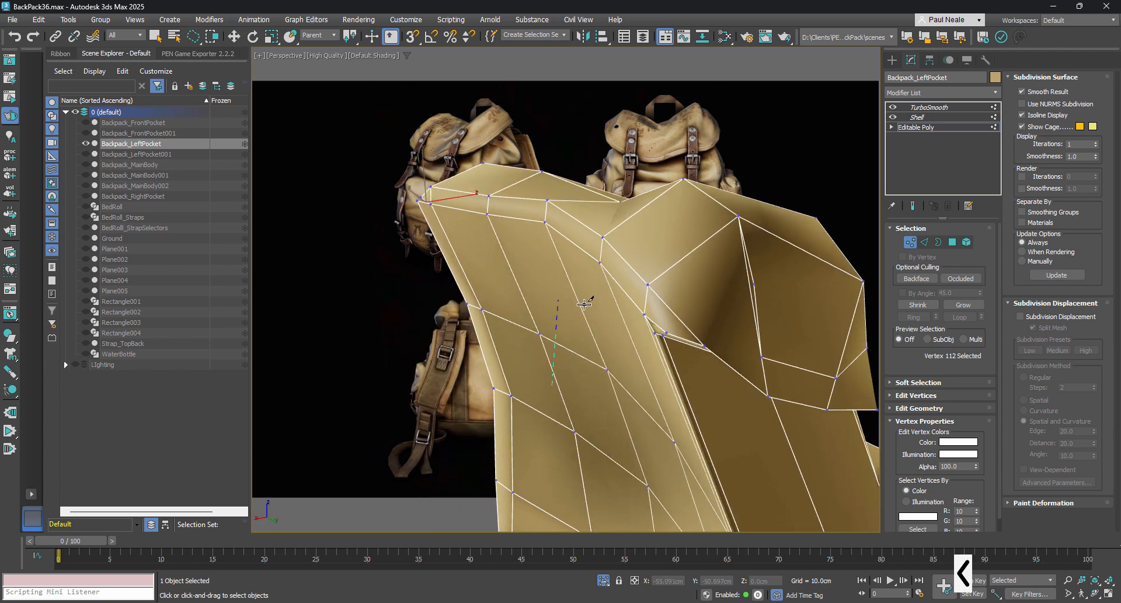
pyautogui.click(648, 286)
pyautogui.rightClick(736, 321)
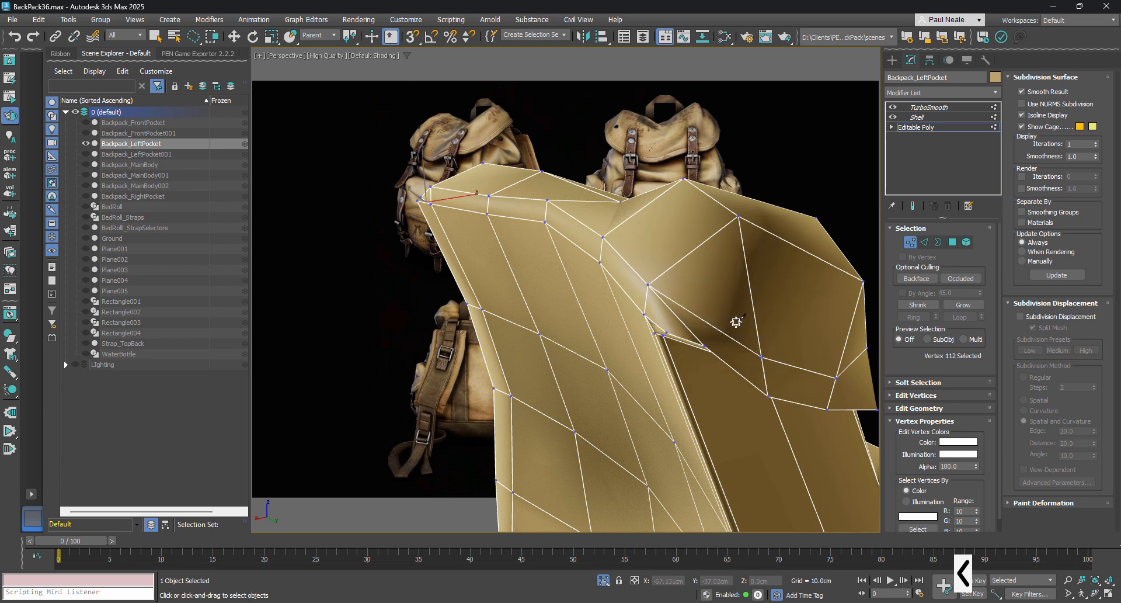
pyautogui.press('w')
pyautogui.keyDown('alt'); pyautogui.moveTo(736, 322); pyautogui.dragTo(759, 282, button='middle'); pyautogui.keyUp('alt')
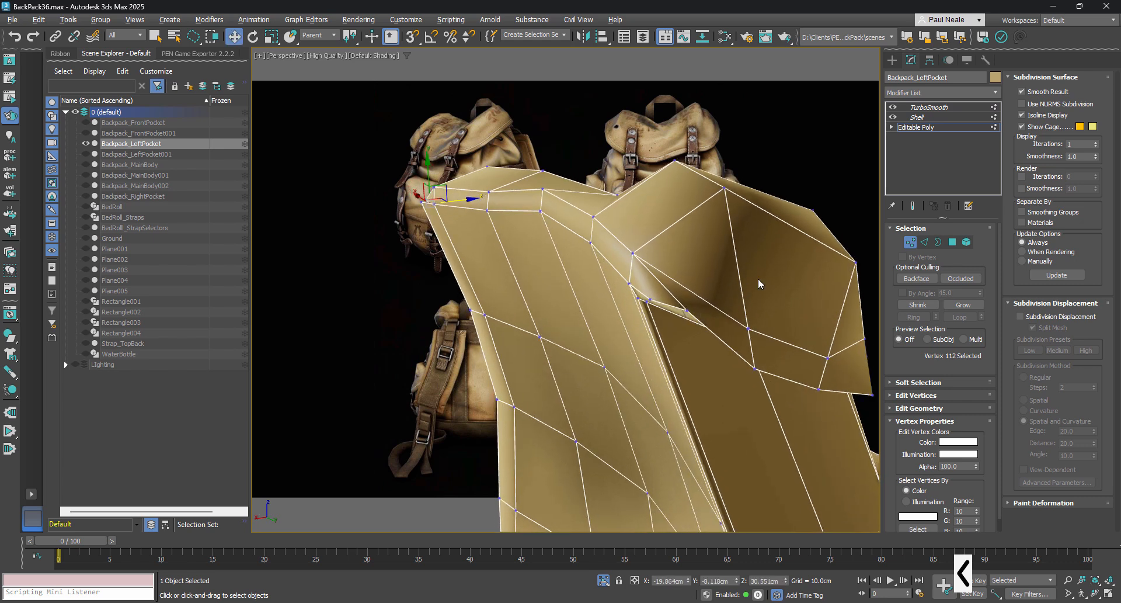
# - Remove the diagonal edge running from the flap's rear corner to its lower rim, together with the leftover rim vertex
pyautogui.click(686, 308)
pyautogui.keyDown('alt'); pyautogui.moveTo(687, 309); pyautogui.dragTo(692, 343, button='middle'); pyautogui.keyUp('alt')
pyautogui.scroll(6, 661, 281)
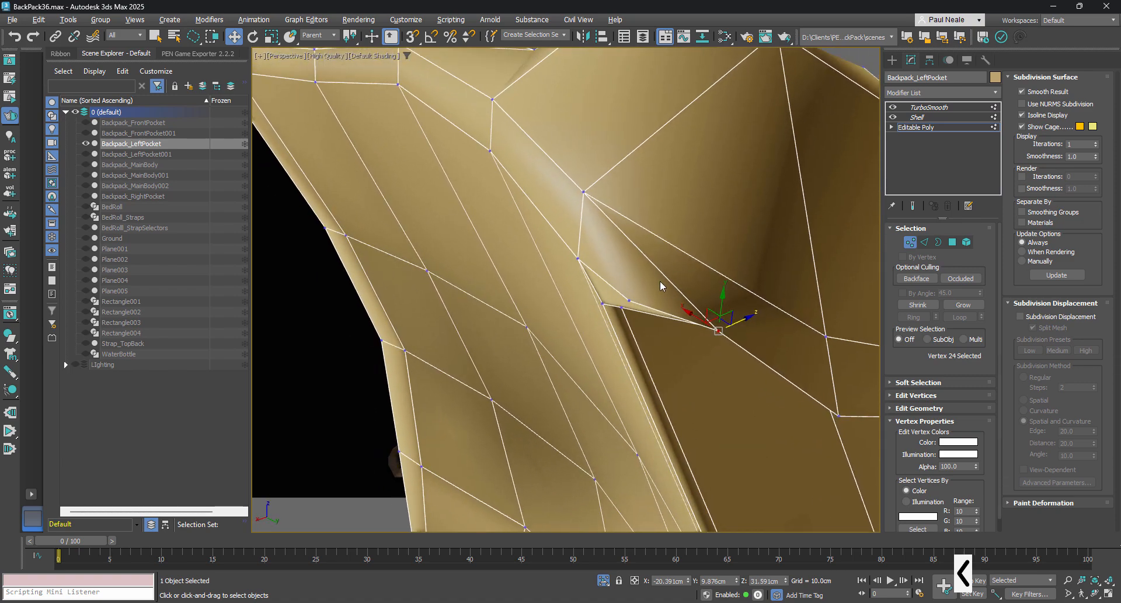
pyautogui.scroll(-4, 660, 281)
pyautogui.keyDown('alt'); pyautogui.moveTo(662, 286); pyautogui.dragTo(655, 308, button='middle'); pyautogui.keyUp('alt')
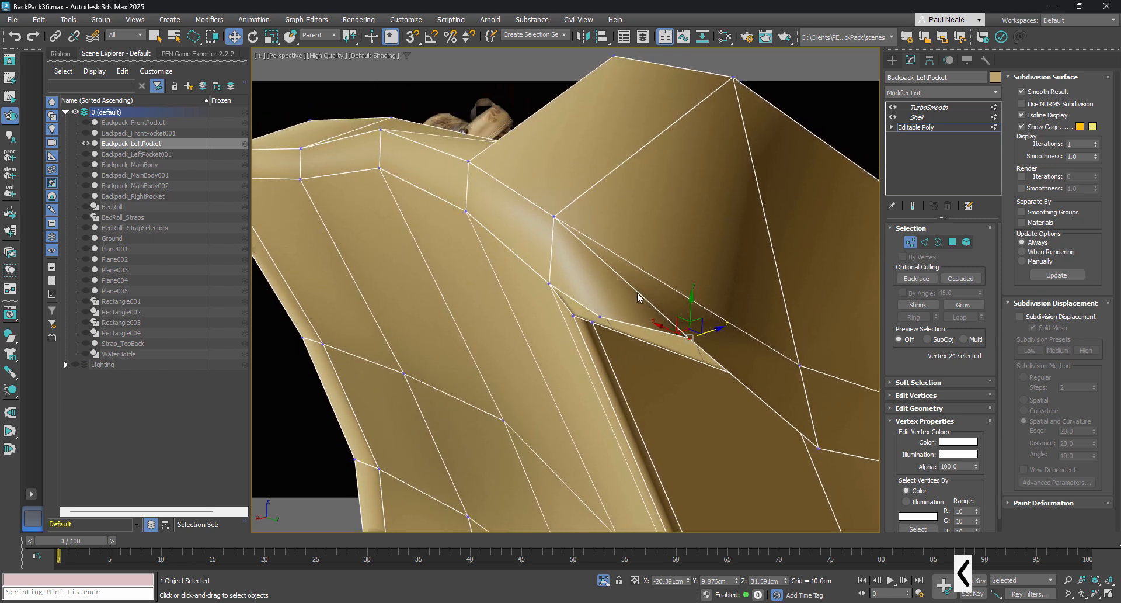
pyautogui.press('2')
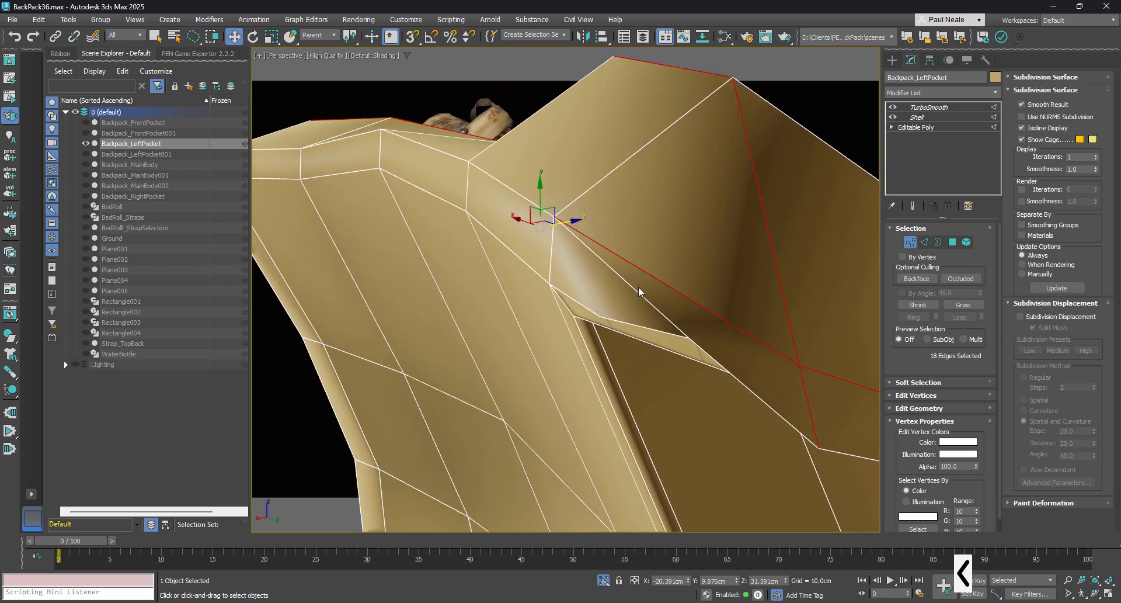
pyautogui.click(637, 293)
pyautogui.keyDown('alt'); pyautogui.moveTo(636, 293); pyautogui.dragTo(646, 305, button='middle'); pyautogui.keyUp('alt')
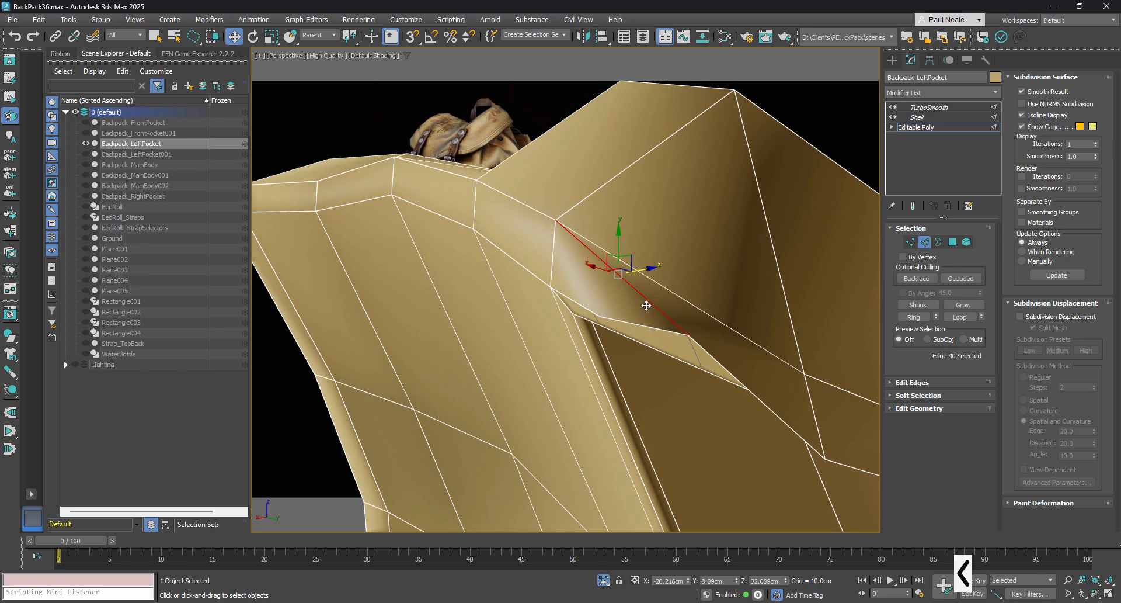
pyautogui.click(753, 357)
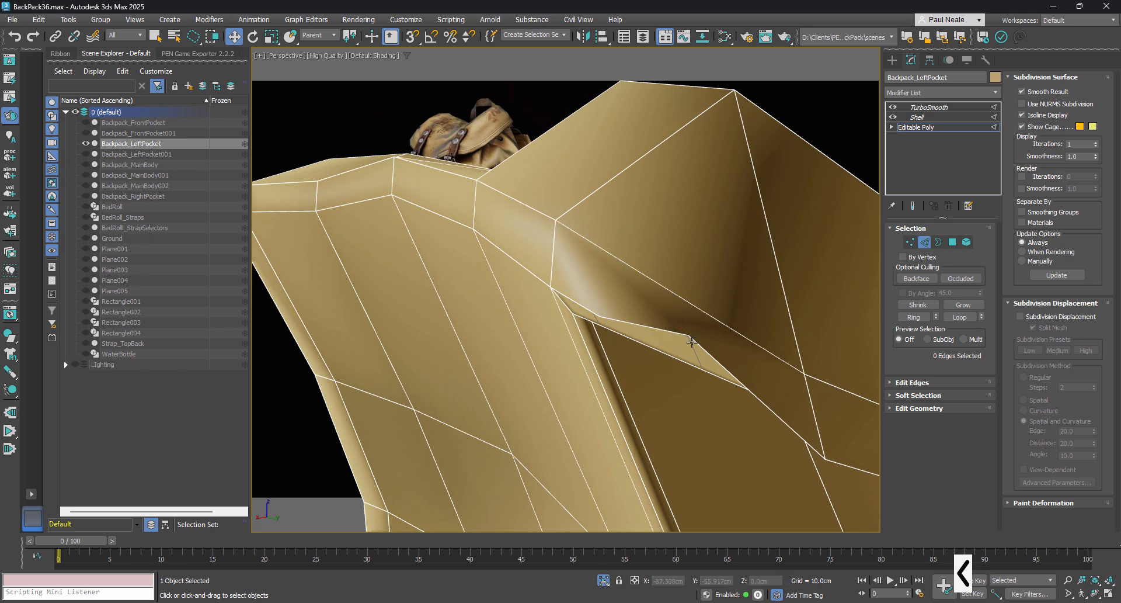
pyautogui.press('1')
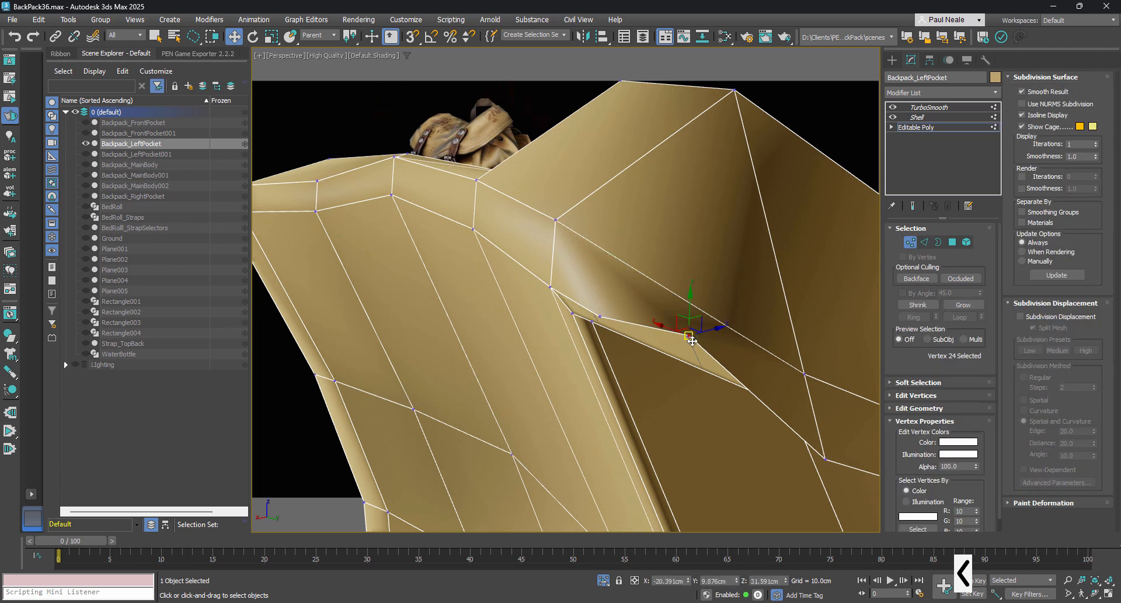
pyautogui.press('2')
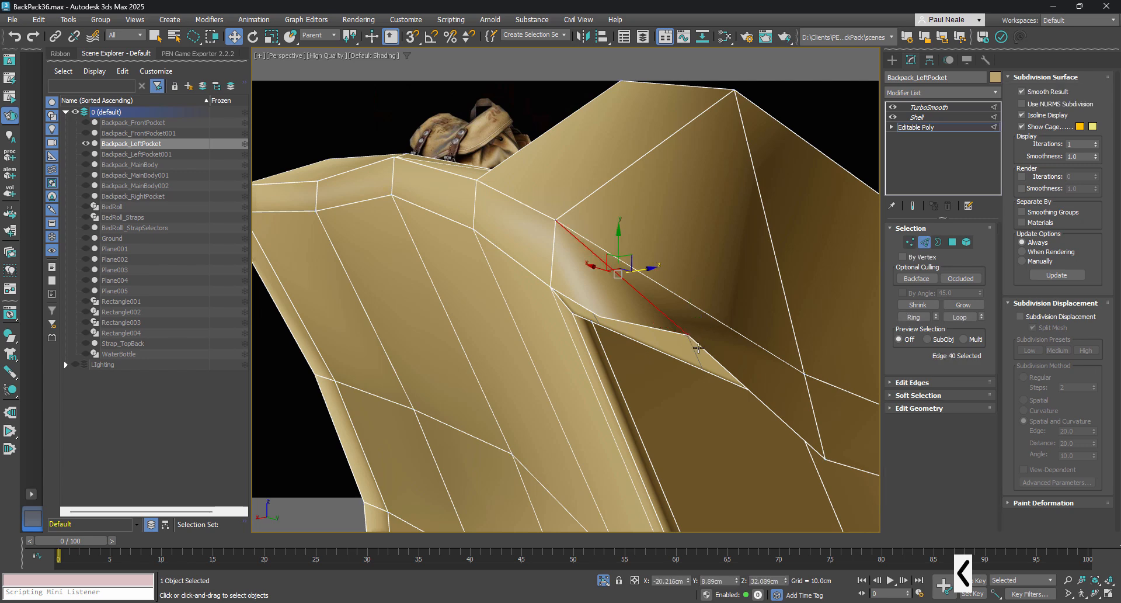
pyautogui.hotkey('ctrl', 'BackSpace')
pyautogui.keyDown('alt'); pyautogui.moveTo(635, 331); pyautogui.dragTo(667, 323, button='middle'); pyautogui.keyUp('alt')
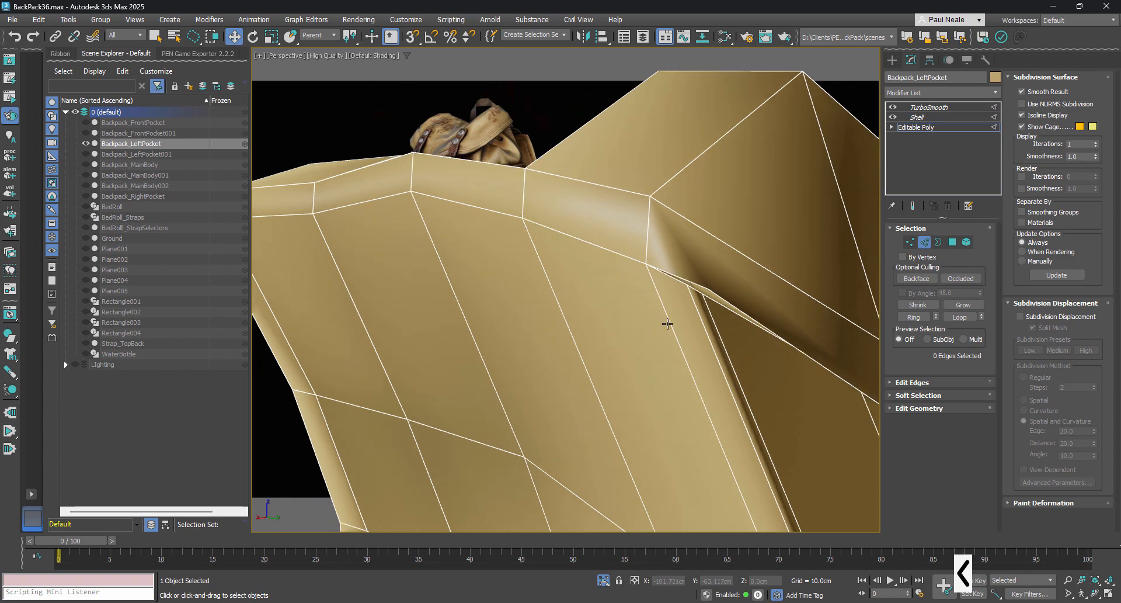
# - Examine the vertices and edges at the flap's rear corner from several angles
pyautogui.press('1')
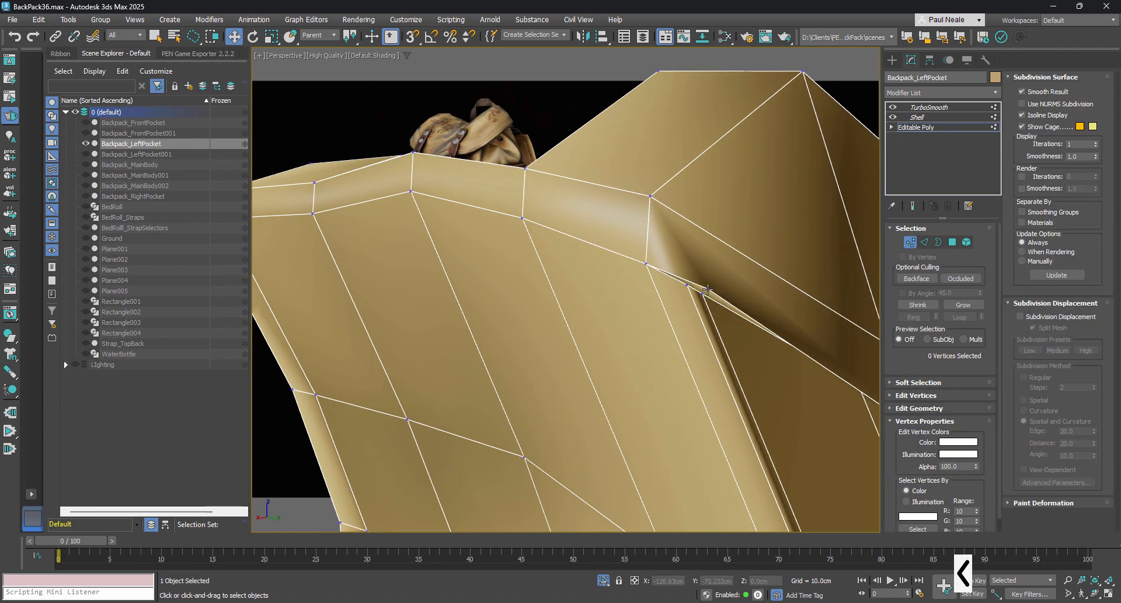
pyautogui.click(705, 291)
pyautogui.keyDown('alt'); pyautogui.moveTo(738, 331); pyautogui.dragTo(630, 324, button='middle'); pyautogui.keyUp('alt')
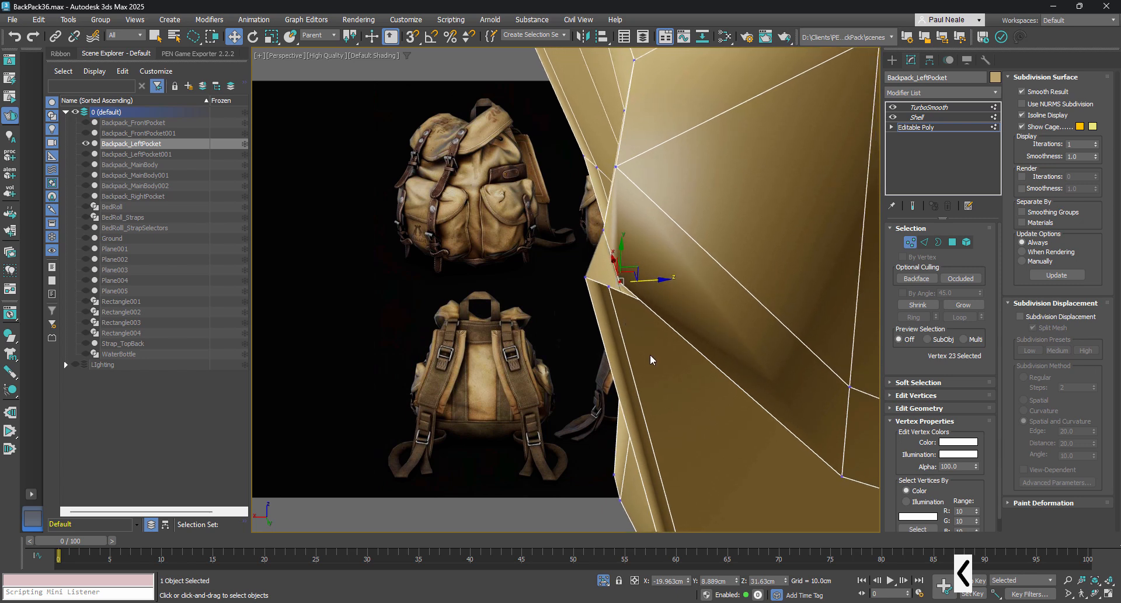
pyautogui.click(655, 340)
pyautogui.keyDown('alt'); pyautogui.moveTo(681, 349); pyautogui.dragTo(690, 275, button='middle'); pyautogui.keyUp('alt')
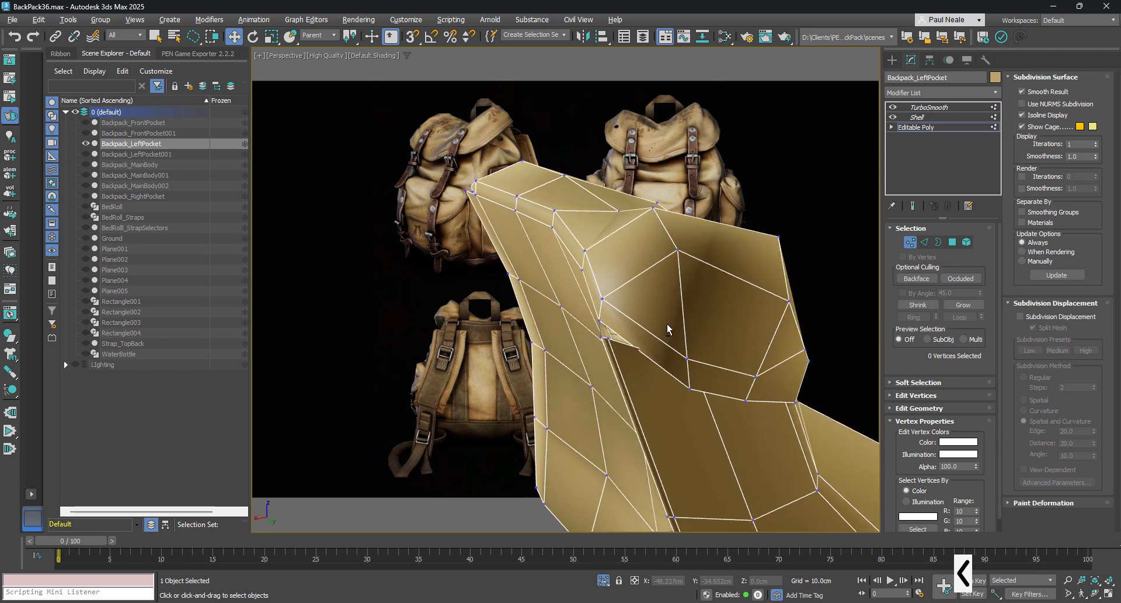
pyautogui.keyDown('alt'); pyautogui.moveTo(667, 324); pyautogui.dragTo(649, 367, button='middle'); pyautogui.keyUp('alt')
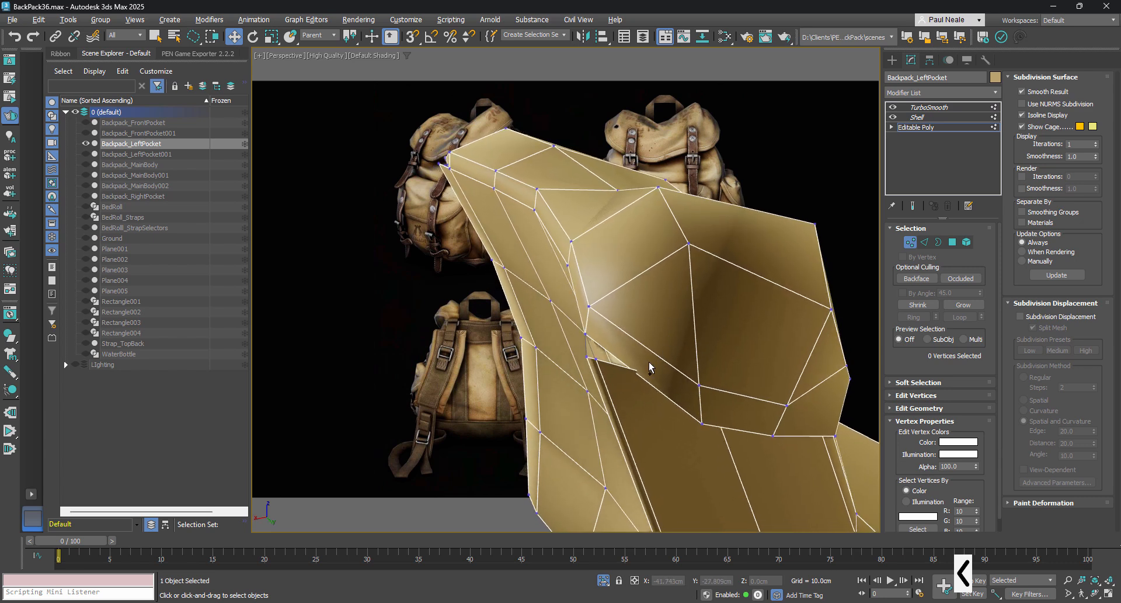
pyautogui.scroll(4, 651, 362)
# - Insert an edge across the flap's rim strip with SwiftLoop, close to the rear corner
pyautogui.press('1')
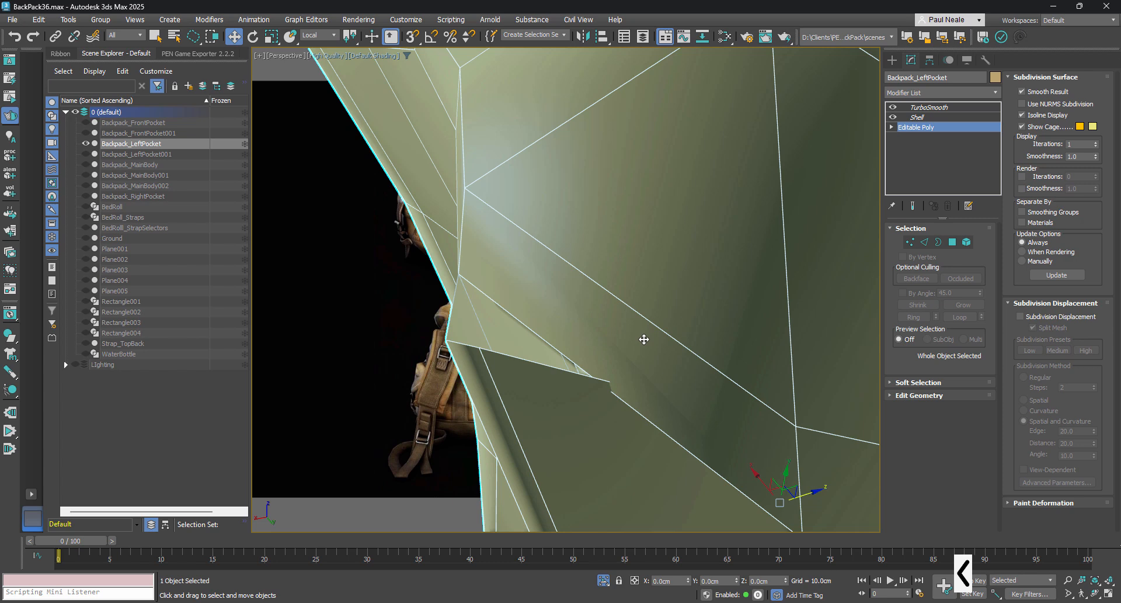
pyautogui.hotkey('alt', '1')
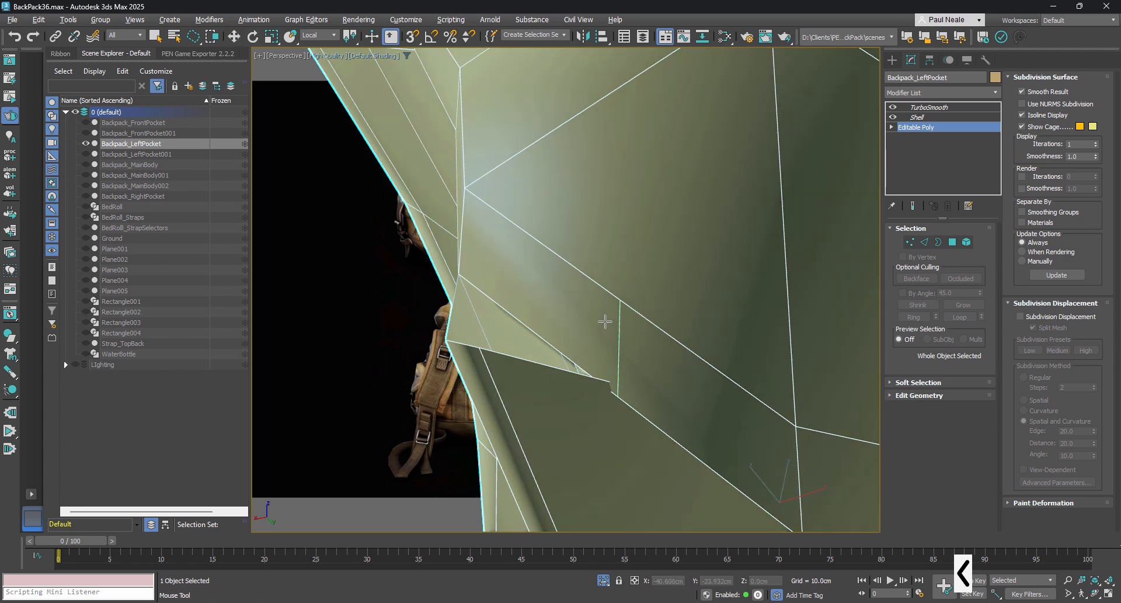
pyautogui.click(592, 312)
pyautogui.rightClick(630, 363)
pyautogui.keyDown('alt'); pyautogui.moveTo(622, 347); pyautogui.dragTo(621, 324, button='middle'); pyautogui.keyUp('alt')
# - Set the reference coordinate system to Screen and reposition the newly inserted rim edge beside the flap's rear corner
pyautogui.press('2')
pyautogui.scroll(-4, 579, 338)
pyautogui.keyDown('alt'); pyautogui.rightClick(621, 325); pyautogui.keyUp('alt')
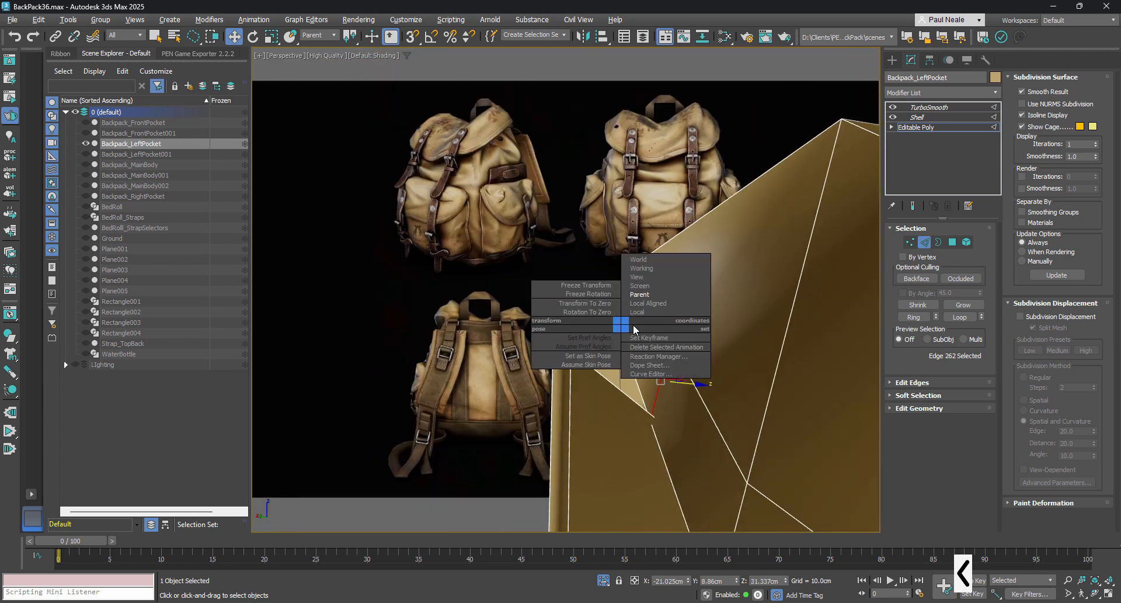
pyautogui.click(657, 284)
pyautogui.keyDown('alt'); pyautogui.moveTo(657, 284); pyautogui.dragTo(636, 267, button='middle'); pyautogui.keyUp('alt')
pyautogui.click(679, 358)
pyautogui.click(655, 365)
# - Preview the smoothed end result and inspect the flap's rim, then return to the unsmoothed mesh
pyautogui.scroll(-3, 610, 339)
pyautogui.scroll(-3, 730, 327)
pyautogui.moveTo(678, 305); pyautogui.dragTo(688, 347, button='middle')
pyautogui.press(',')
pyautogui.keyDown('alt'); pyautogui.moveTo(675, 341); pyautogui.dragTo(600, 327, button='middle'); pyautogui.keyUp('alt')
pyautogui.keyDown('alt'); pyautogui.moveTo(776, 447); pyautogui.dragTo(609, 288, button='middle'); pyautogui.keyUp('alt')
pyautogui.keyDown('alt'); pyautogui.moveTo(631, 361); pyautogui.dragTo(546, 178, button='middle'); pyautogui.keyUp('alt')
pyautogui.moveTo(635, 369); pyautogui.dragTo(651, 367, button='middle')
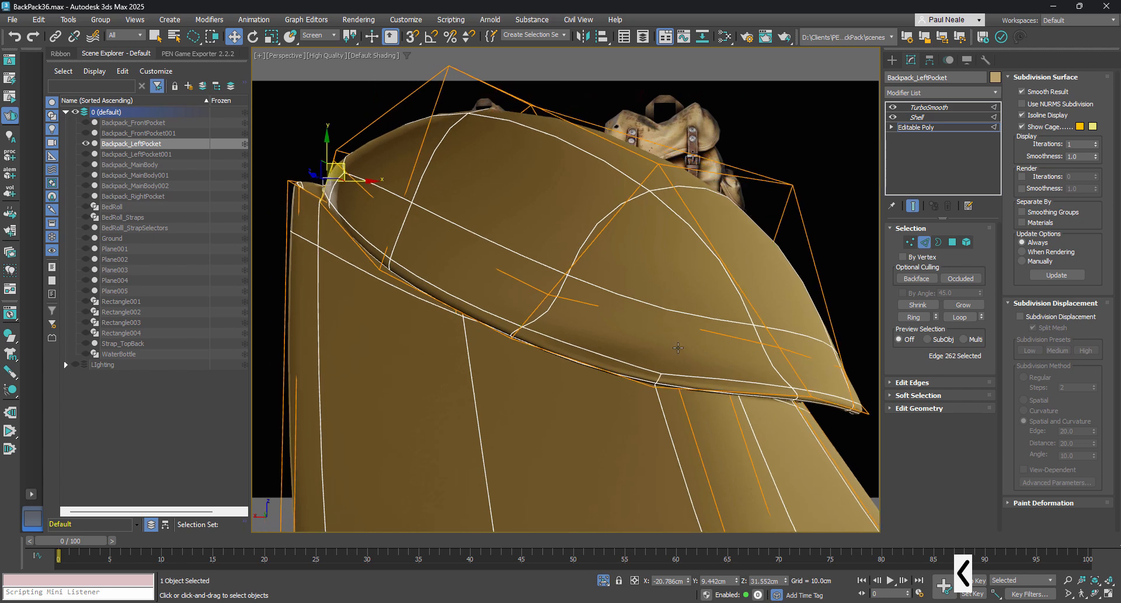
pyautogui.hotkey('ctrl', 'e')
# - Cut an edge from the flap's front corner vertex on the lower rim up to the supporting edge row
pyautogui.press('1')
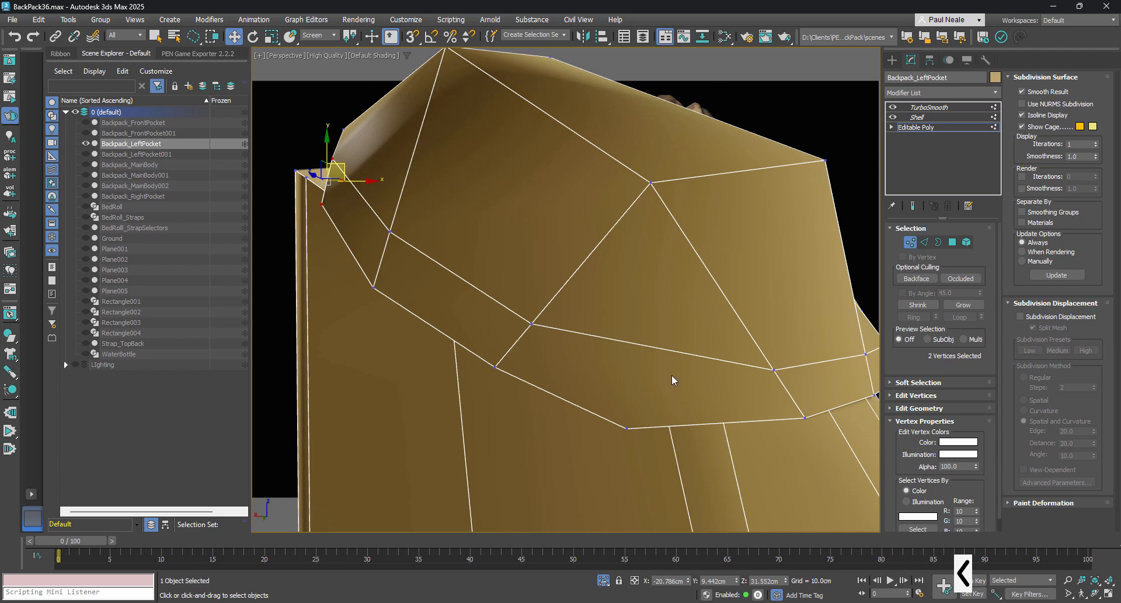
pyautogui.hotkey('alt', 'c')
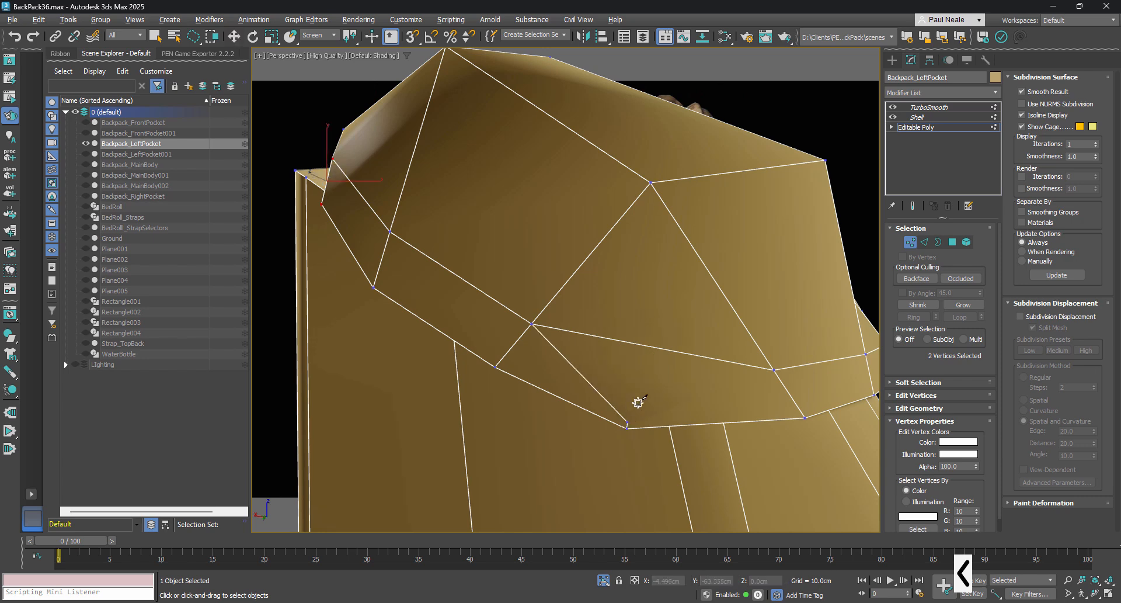
pyautogui.click(627, 427)
pyautogui.click(650, 345)
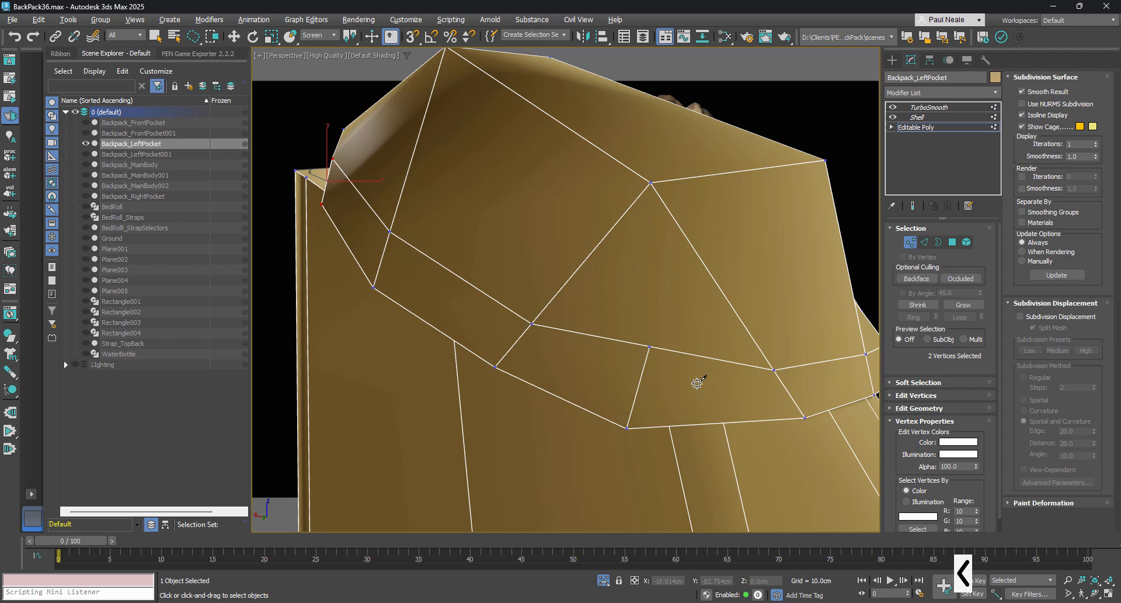
pyautogui.press('w')
# - Try to move the new supporting-row vertex toward the lower rim without constraining it
pyautogui.click(653, 347)
pyautogui.keyDown('alt'); pyautogui.moveTo(642, 385); pyautogui.dragTo(668, 363, button='middle'); pyautogui.keyUp('alt')
pyautogui.moveTo(666, 331); pyautogui.dragTo(651, 356)
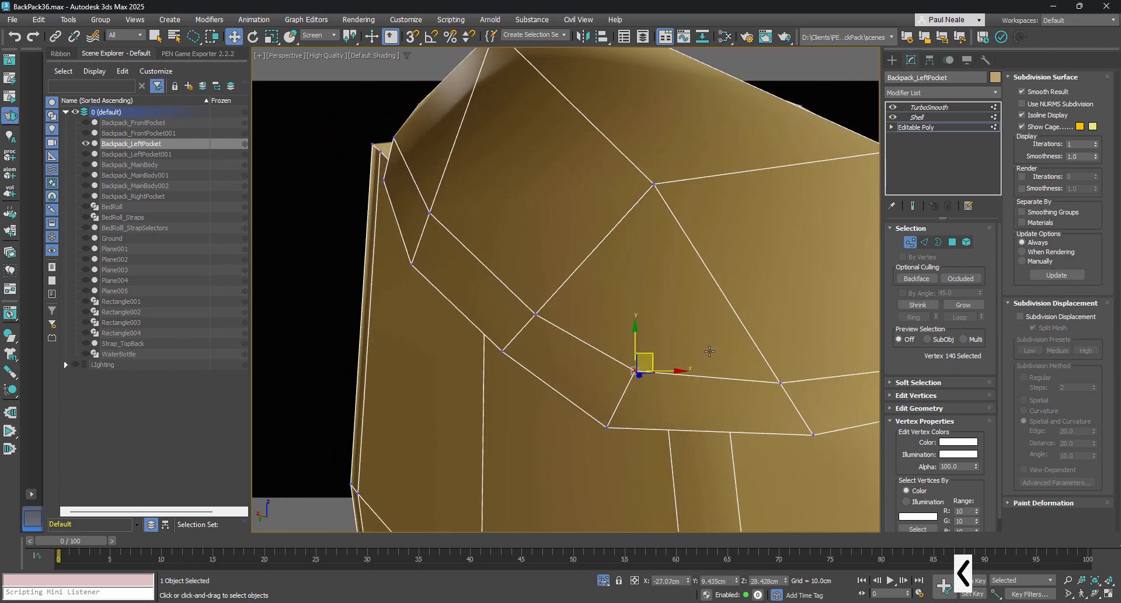
pyautogui.hotkey('ctrl', 'z')
pyautogui.keyDown('alt'); pyautogui.moveTo(723, 357); pyautogui.dragTo(693, 360, button='middle'); pyautogui.keyUp('alt')
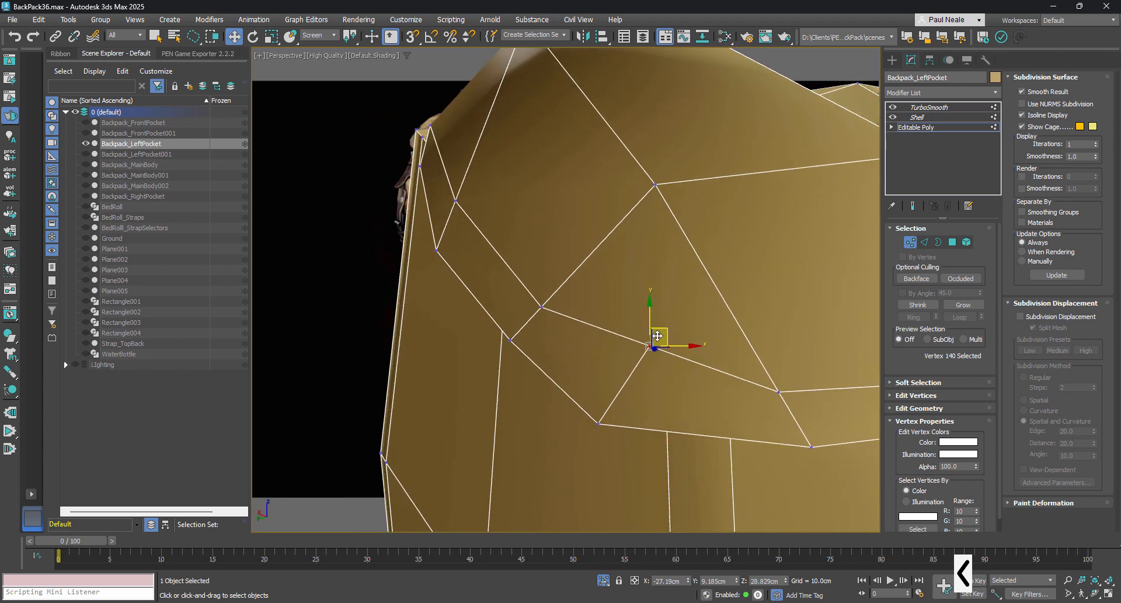
pyautogui.moveTo(658, 336)
pyautogui.mouseDown()
pyautogui.moveTo(642, 353)
pyautogui.moveTo(704, 346)
pyautogui.moveTo(649, 336)
pyautogui.moveTo(647, 325)
pyautogui.moveTo(626, 343)
pyautogui.moveTo(656, 341)
pyautogui.moveTo(649, 364)
pyautogui.moveTo(653, 345)
pyautogui.mouseUp()
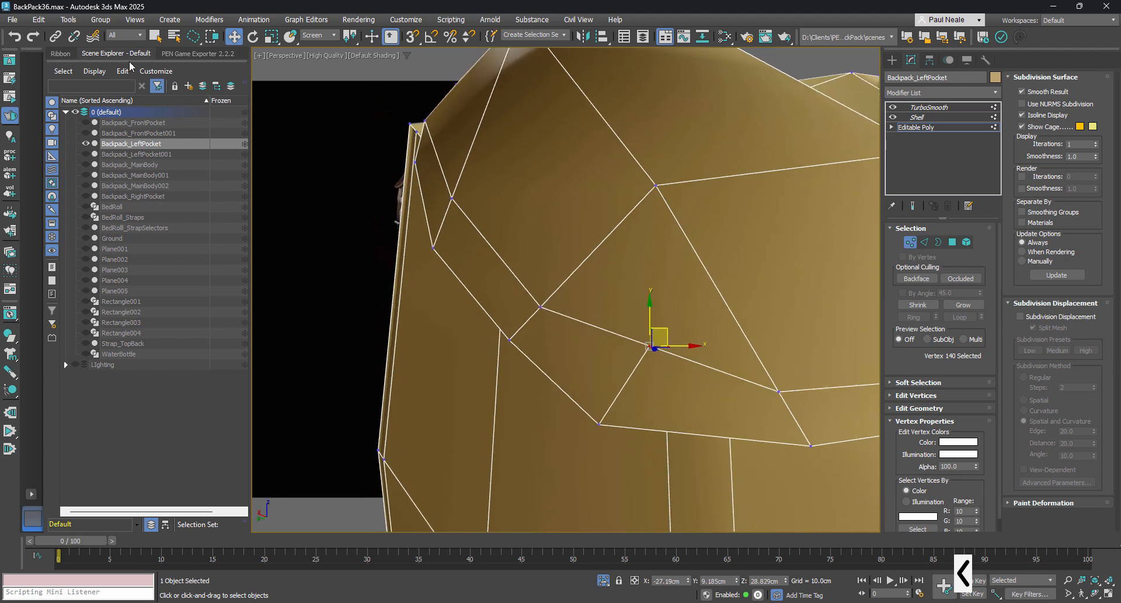
# - Constrain transforms to edges and slide the new vertex along its connecting edge toward the flap's lower rim
pyautogui.click(61, 54)
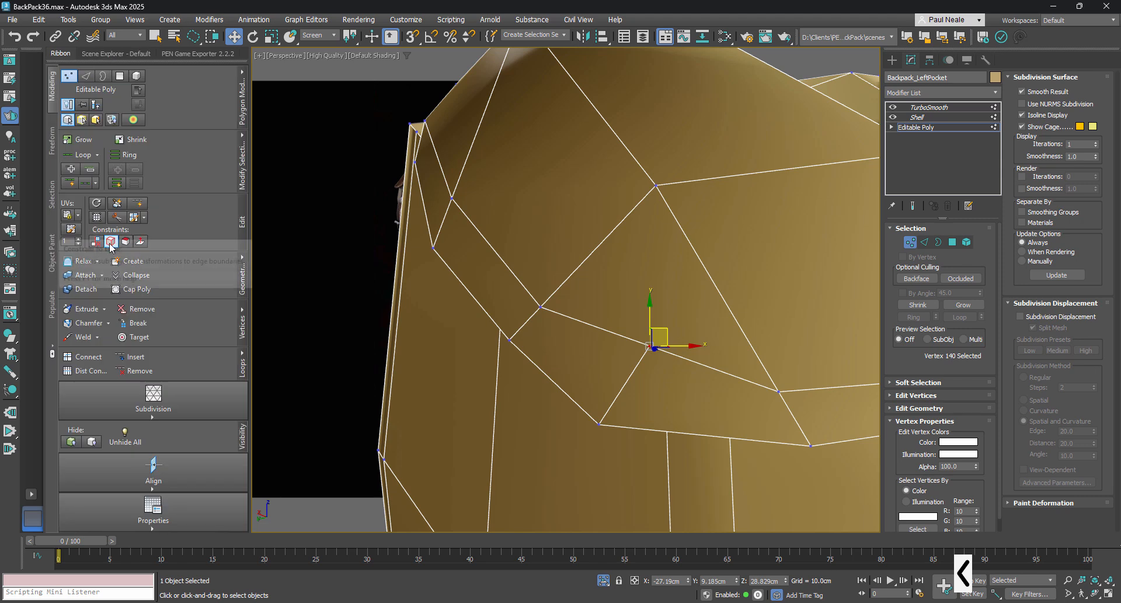
pyautogui.click(95, 242)
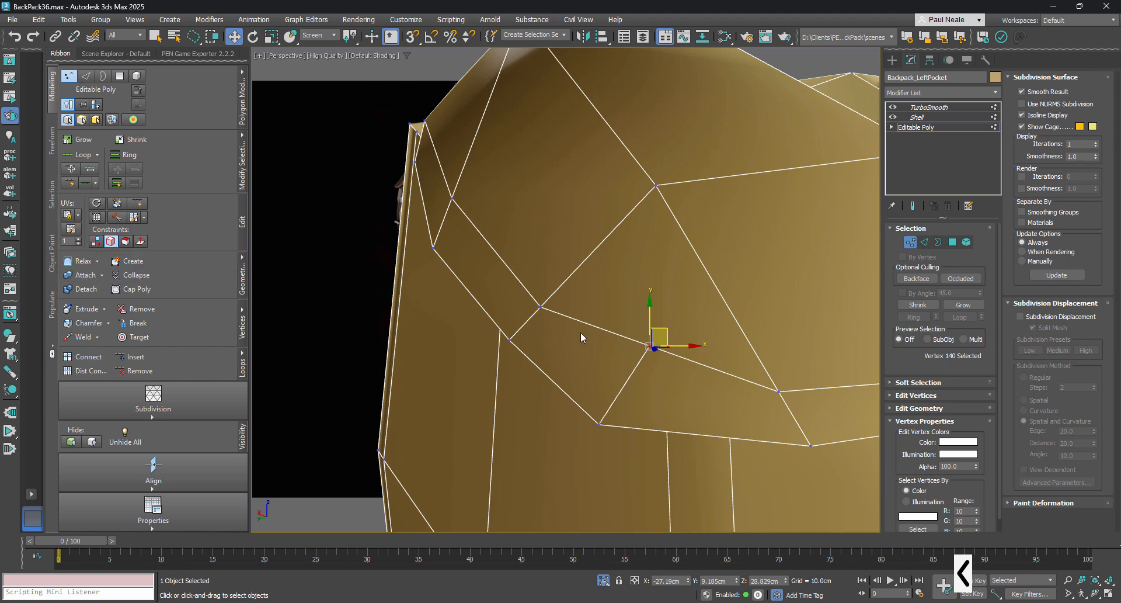
pyautogui.moveTo(632, 346); pyautogui.dragTo(622, 340, button='middle')
pyautogui.moveTo(651, 318); pyautogui.dragTo(638, 347)
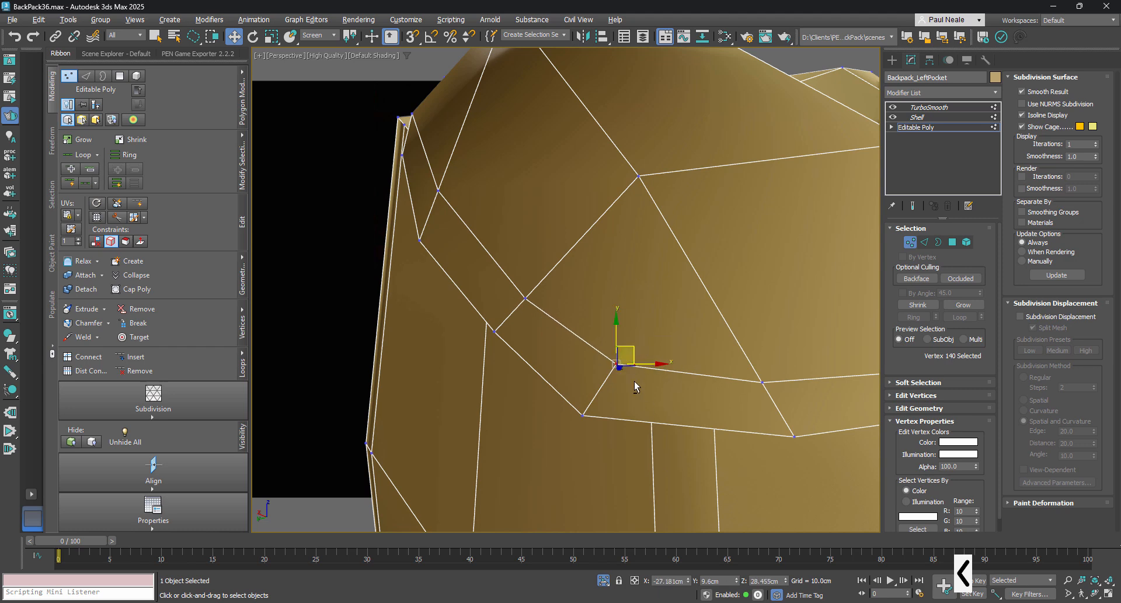
pyautogui.keyDown('alt'); pyautogui.moveTo(634, 382); pyautogui.dragTo(653, 337, button='middle'); pyautogui.keyUp('alt')
pyautogui.hotkey('ctrl', 'z')
pyautogui.moveTo(659, 323); pyautogui.dragTo(632, 375)
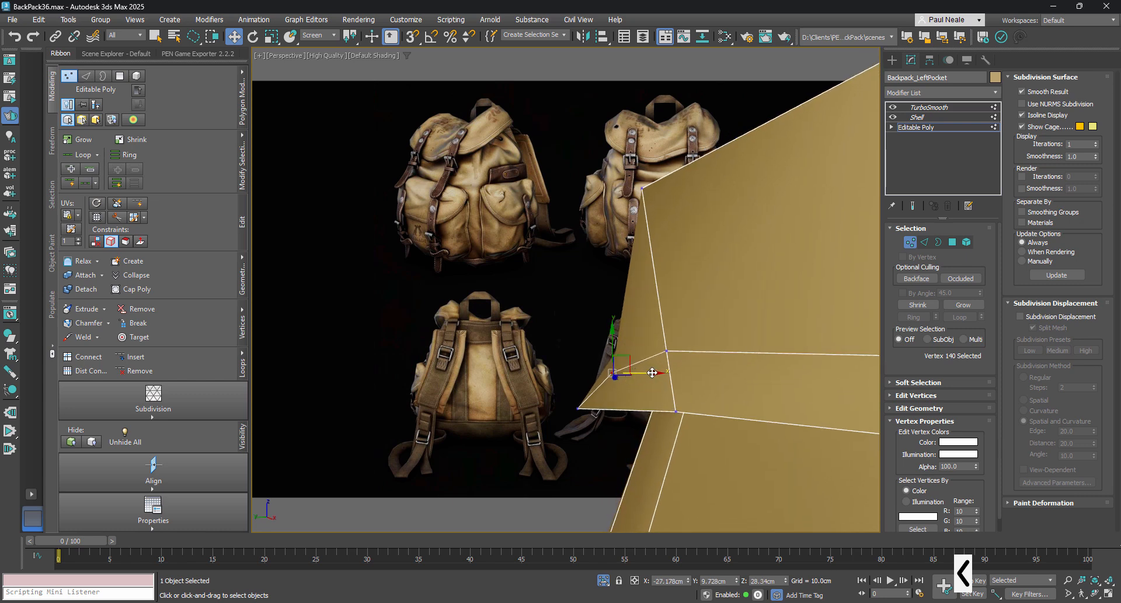
# - Switch the transform constraint to none and move the supporting-row vertex outward from the flap's front corner
pyautogui.keyDown('alt'); pyautogui.moveTo(662, 381); pyautogui.dragTo(621, 348, button='middle'); pyautogui.keyUp('alt')
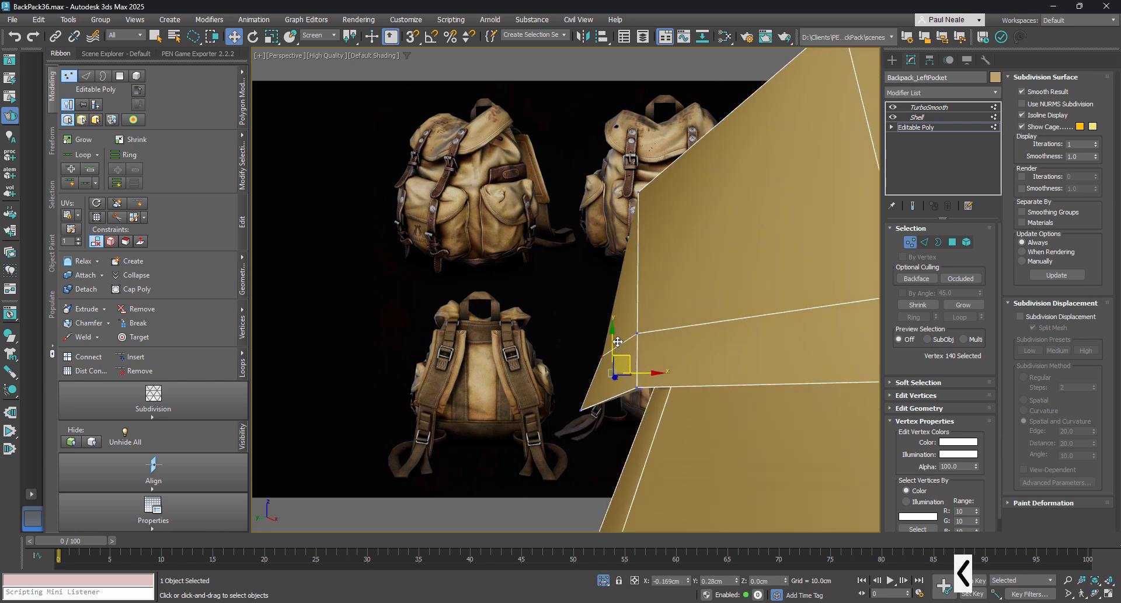
pyautogui.moveTo(611, 339); pyautogui.dragTo(607, 336)
pyautogui.keyDown('alt'); pyautogui.moveTo(642, 363); pyautogui.dragTo(665, 387, button='middle'); pyautogui.keyUp('alt')
pyautogui.scroll(-4, 584, 371)
pyautogui.scroll(5, 662, 407)
pyautogui.scroll(-2, 671, 403)
# - Check the mesh in see-through display, then cut an edge from the flap's other front corner vertex up to the supporting row
pyautogui.hotkey('alt', 'x')
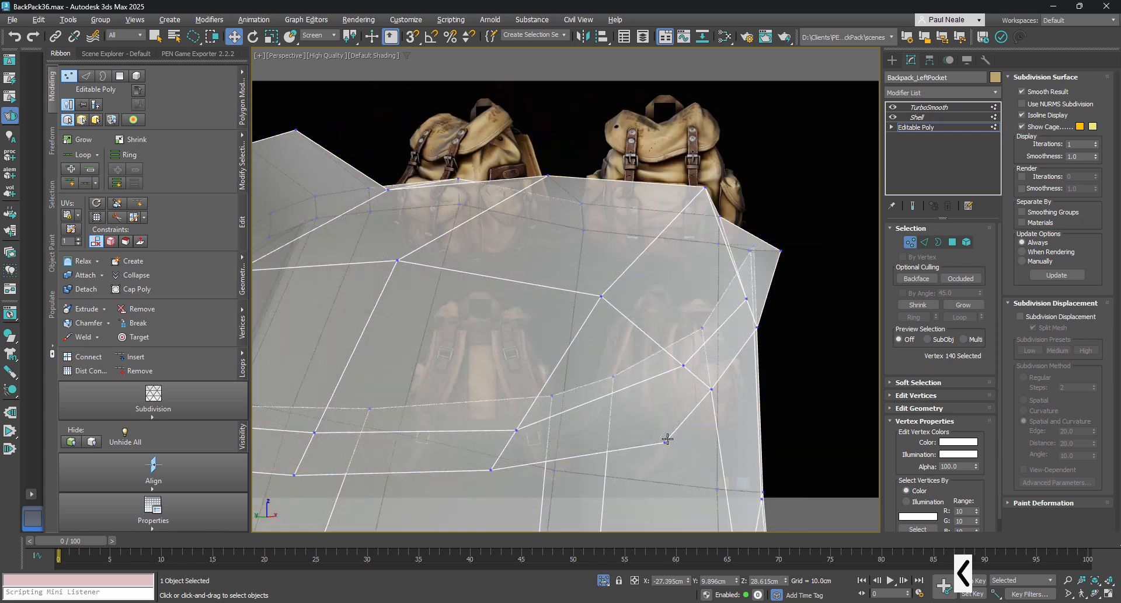
pyautogui.hotkey('alt', 'x')
pyautogui.hotkey('alt', 'c')
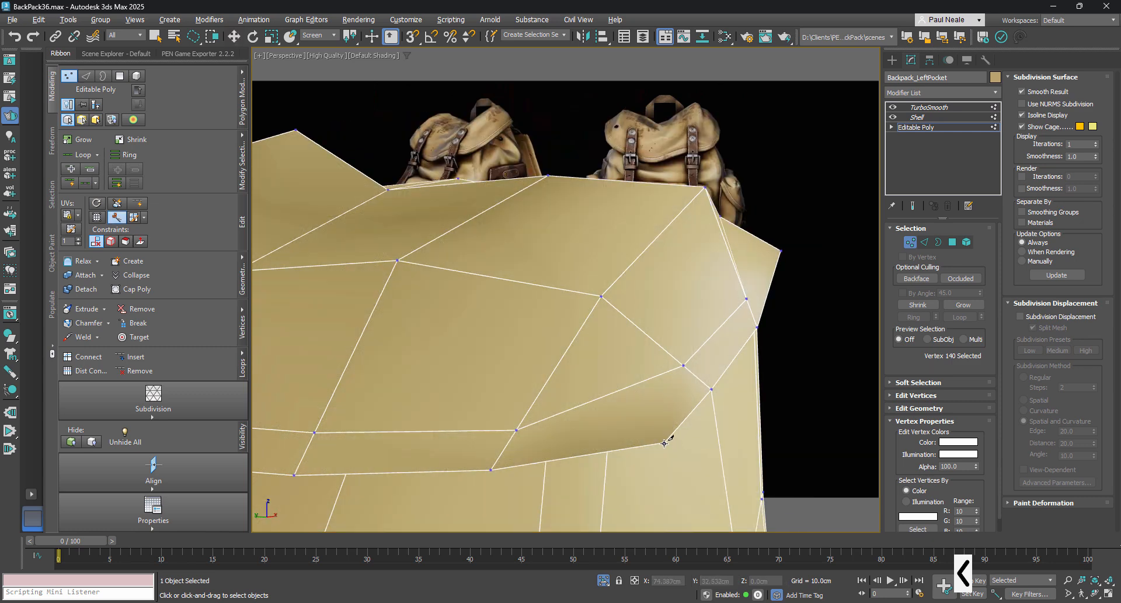
pyautogui.click(664, 444)
pyautogui.click(615, 391)
pyautogui.rightClick(621, 410)
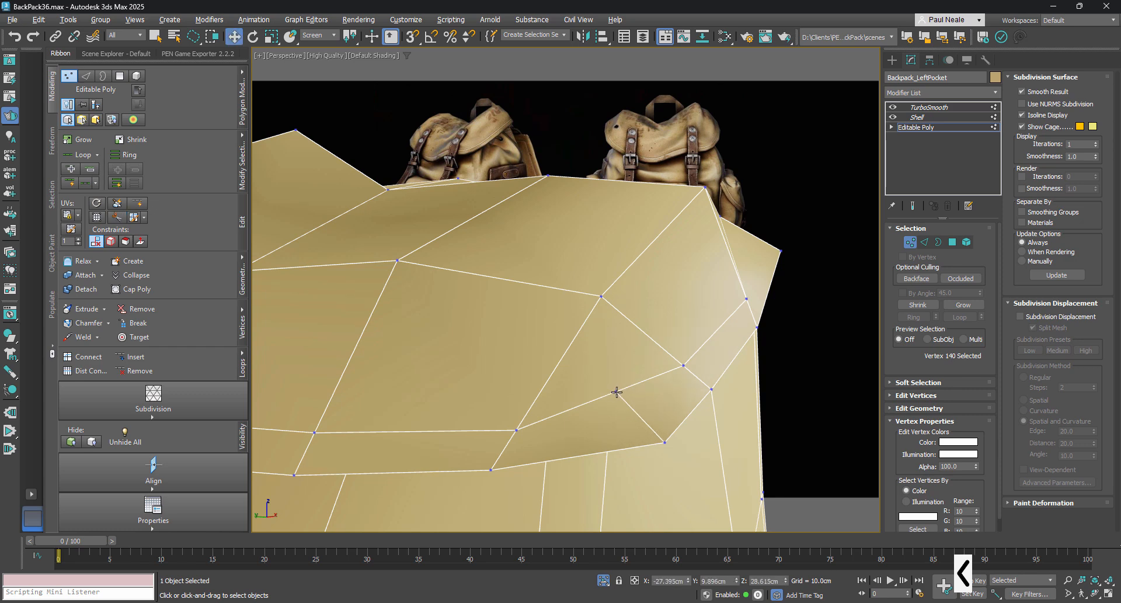
# - Move the newly cut supporting-row vertex outward from the flap's second front corner
pyautogui.click(617, 392)
pyautogui.scroll(-5, 617, 392)
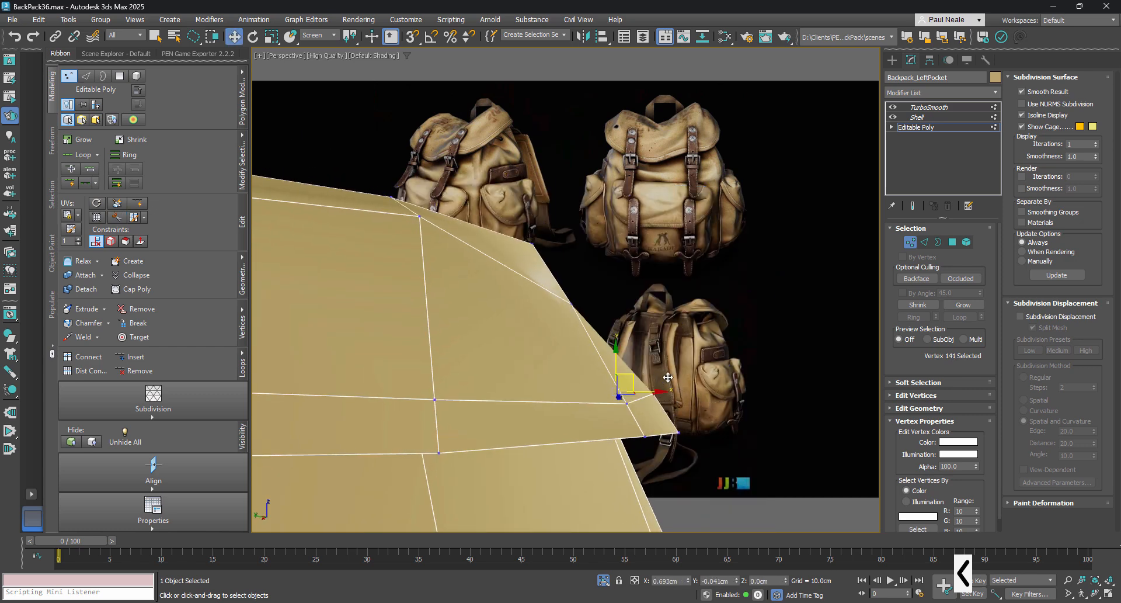
pyautogui.moveTo(667, 379); pyautogui.dragTo(665, 379)
# - Remove the two extra vertices on the flap's lower rim beside the opposite rear corner
pyautogui.keyDown('alt'); pyautogui.moveTo(665, 380); pyautogui.dragTo(625, 393, button='middle'); pyautogui.keyUp('alt')
pyautogui.scroll(-4, 624, 393)
pyautogui.keyDown('alt'); pyautogui.moveTo(723, 371); pyautogui.dragTo(826, 351, button='middle'); pyautogui.keyUp('alt')
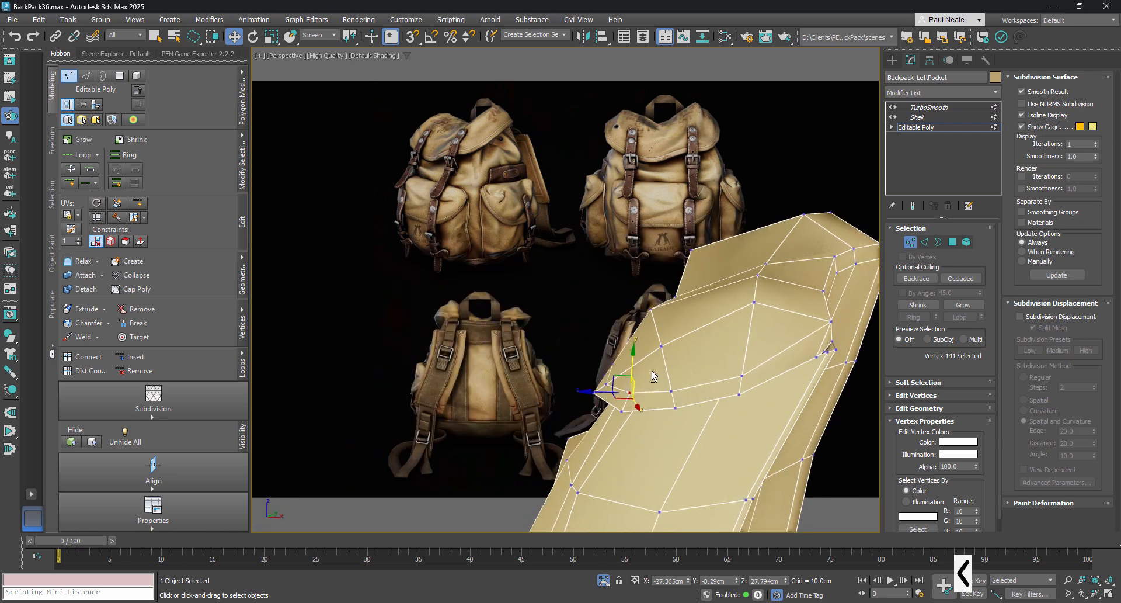
pyautogui.moveTo(762, 375); pyautogui.dragTo(640, 385, button='middle')
pyautogui.scroll(6, 638, 384)
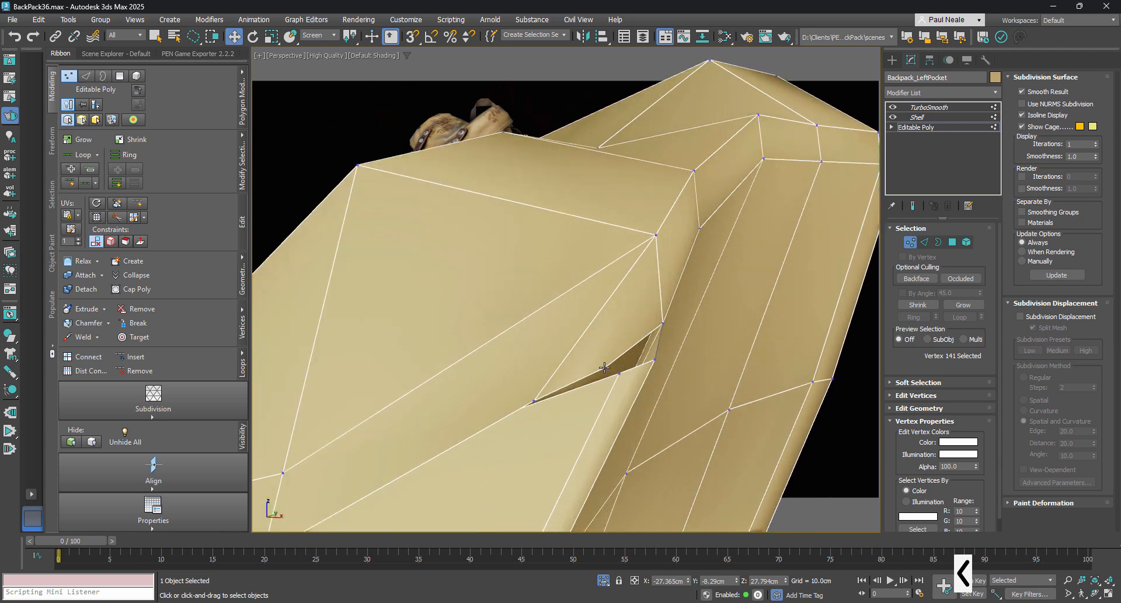
pyautogui.keyDown('ctrl'); pyautogui.click(535, 400); pyautogui.keyUp('ctrl')
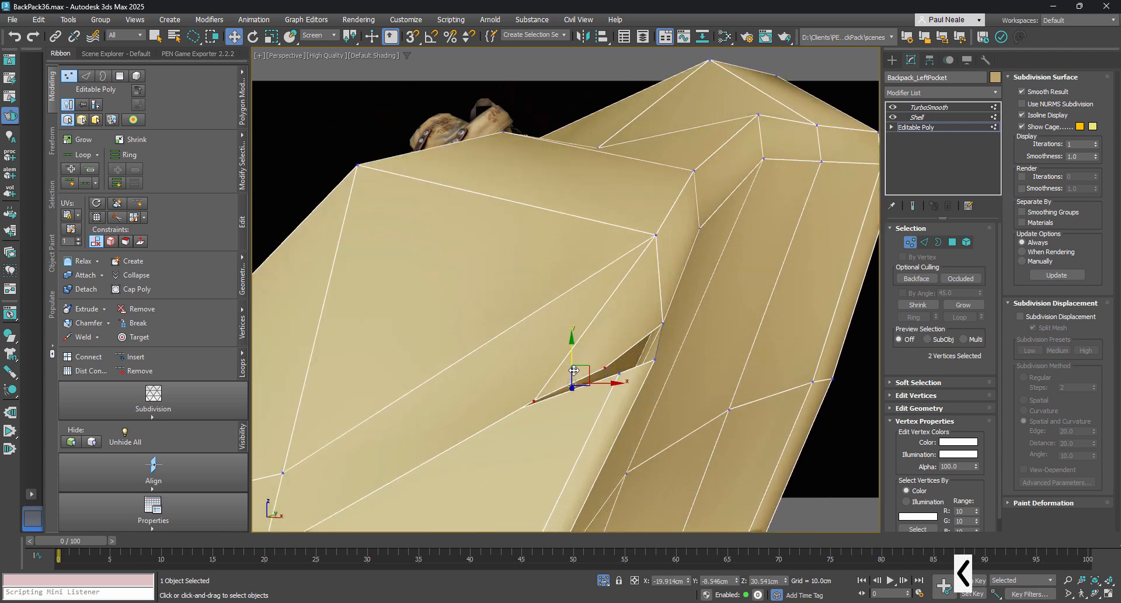
pyautogui.press('BackSpace')
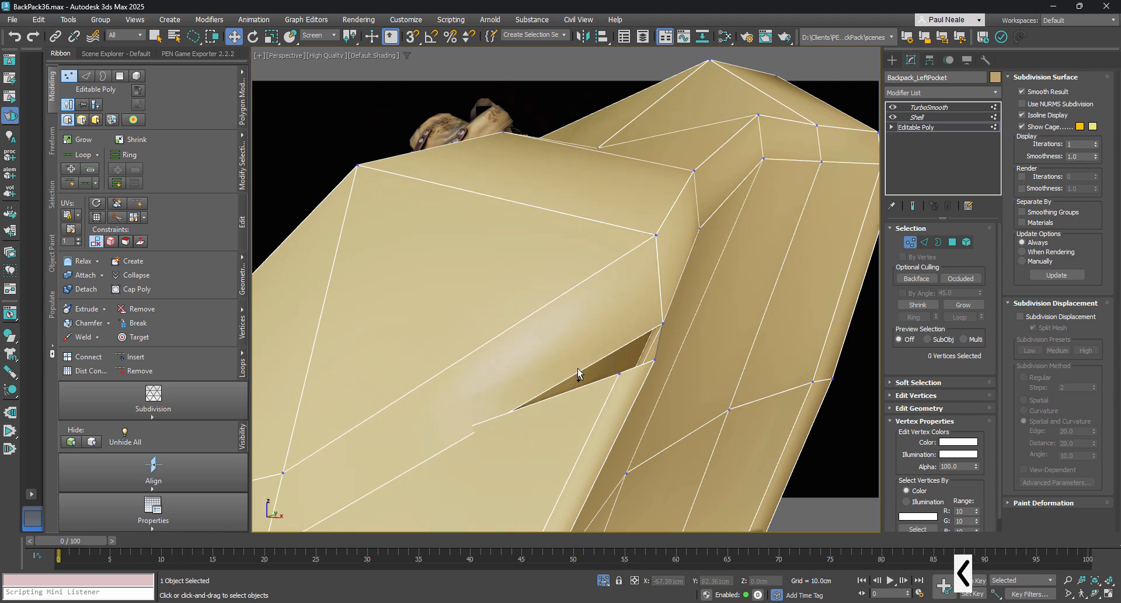
# - Insert an edge across the supporting row beside the flap's corner and adjust the two vertices there
pyautogui.keyDown('alt'); pyautogui.moveTo(579, 373); pyautogui.dragTo(601, 371, button='middle'); pyautogui.keyUp('alt')
pyautogui.hotkey('alt', 'c')
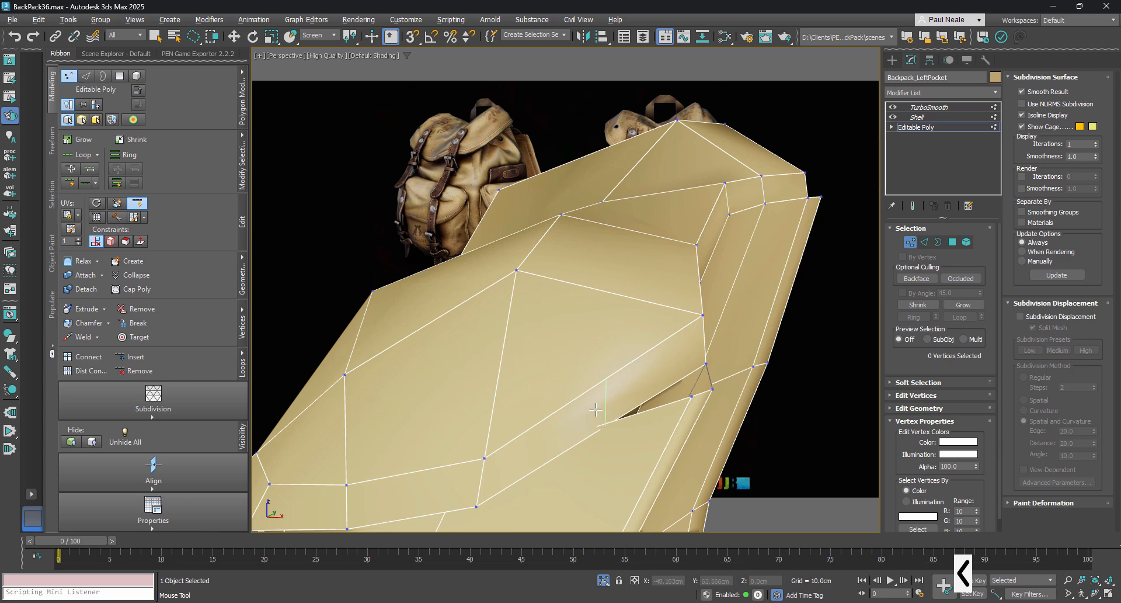
pyautogui.click(596, 409)
pyautogui.press('w')
pyautogui.keyDown('alt'); pyautogui.moveTo(598, 409); pyautogui.dragTo(731, 369, button='middle'); pyautogui.keyUp('alt')
pyautogui.moveTo(620, 385); pyautogui.dragTo(680, 359)
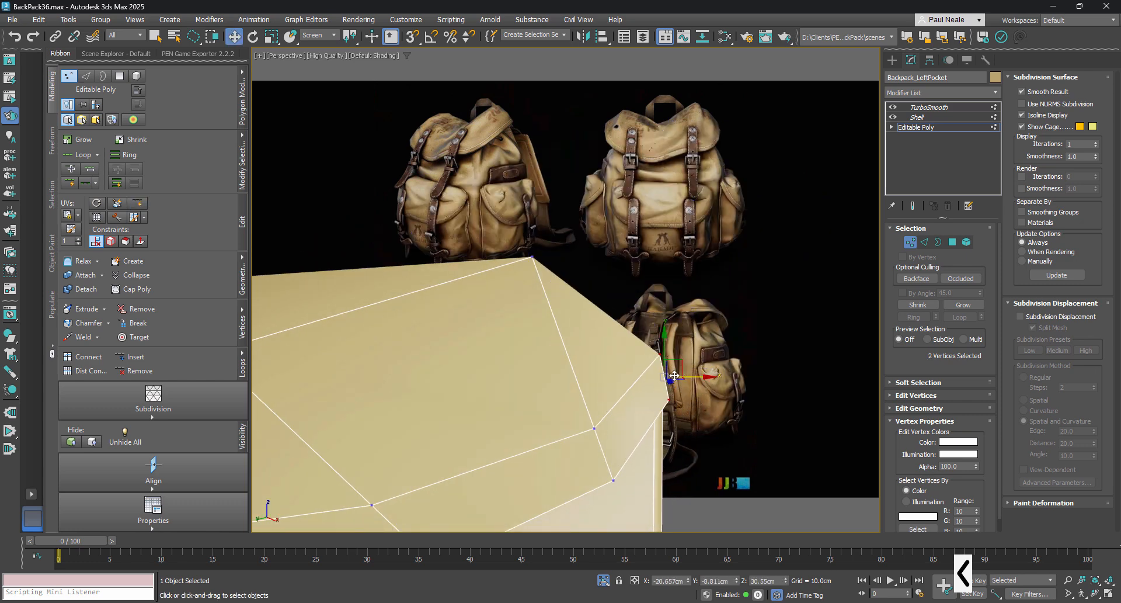
# - Turn off Isoline Display on the TurboSmooth modifier and inspect the smoothed mesh flow around the flap's corners and rim
pyautogui.scroll(-5, 641, 376)
pyautogui.moveTo(619, 383)
pyautogui.keyDown('alt'); pyautogui.mouseDown(button='middle')
pyautogui.moveTo(611, 423)
pyautogui.moveTo(745, 407)
pyautogui.moveTo(643, 426)
pyautogui.moveTo(609, 369)
pyautogui.mouseUp(button='middle'); pyautogui.keyUp('alt')
pyautogui.scroll(1, 589, 422)
pyautogui.hotkey('alt', 'e')
pyautogui.click(934, 108)
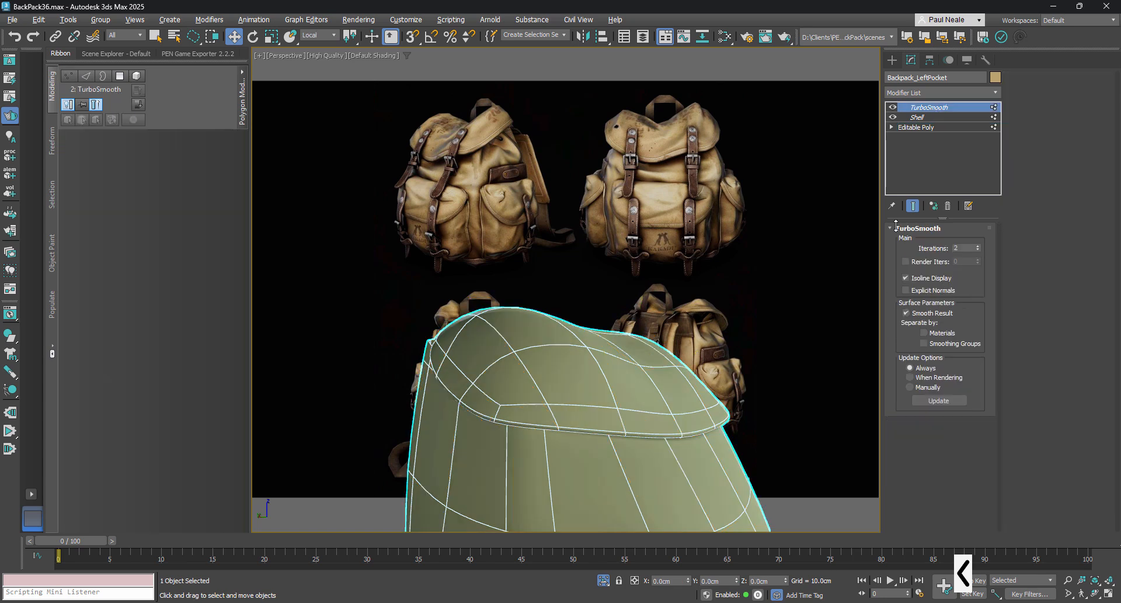
pyautogui.click(906, 278)
pyautogui.keyDown('alt'); pyautogui.moveTo(730, 415); pyautogui.dragTo(643, 430, button='middle'); pyautogui.keyUp('alt')
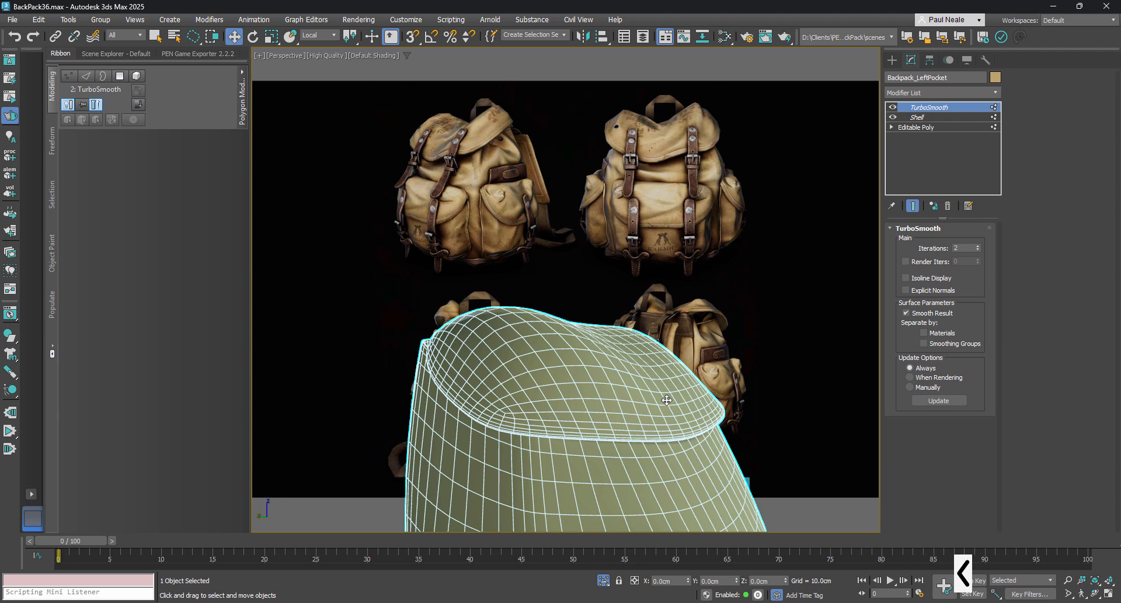
pyautogui.keyDown('alt'); pyautogui.moveTo(666, 400); pyautogui.dragTo(726, 361, button='middle'); pyautogui.keyUp('alt')
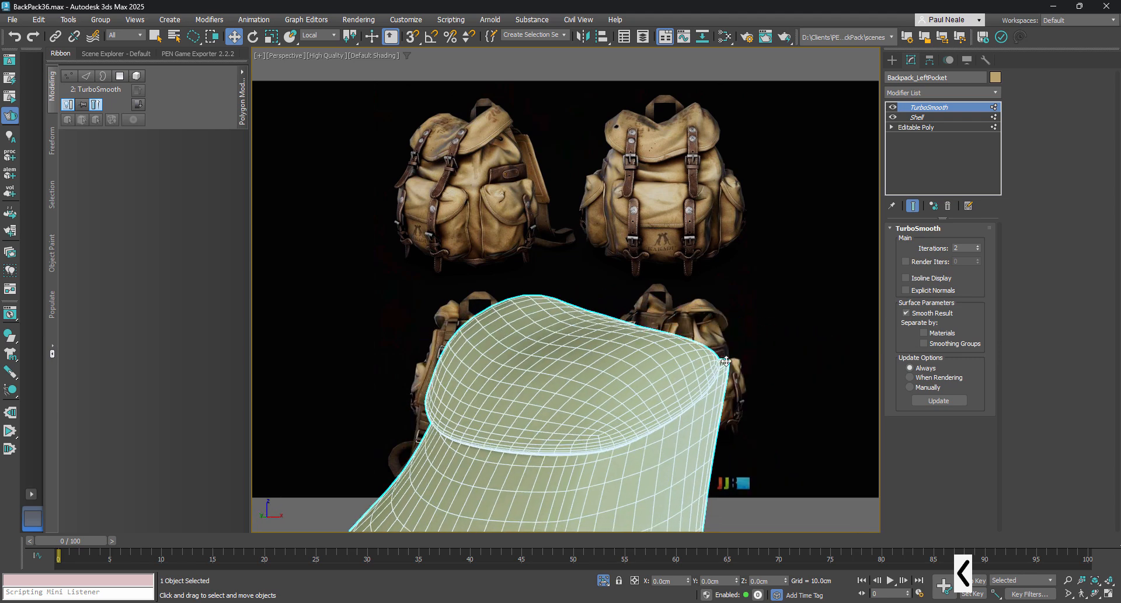
pyautogui.keyDown('alt'); pyautogui.moveTo(477, 440); pyautogui.dragTo(544, 304, button='middle'); pyautogui.keyUp('alt')
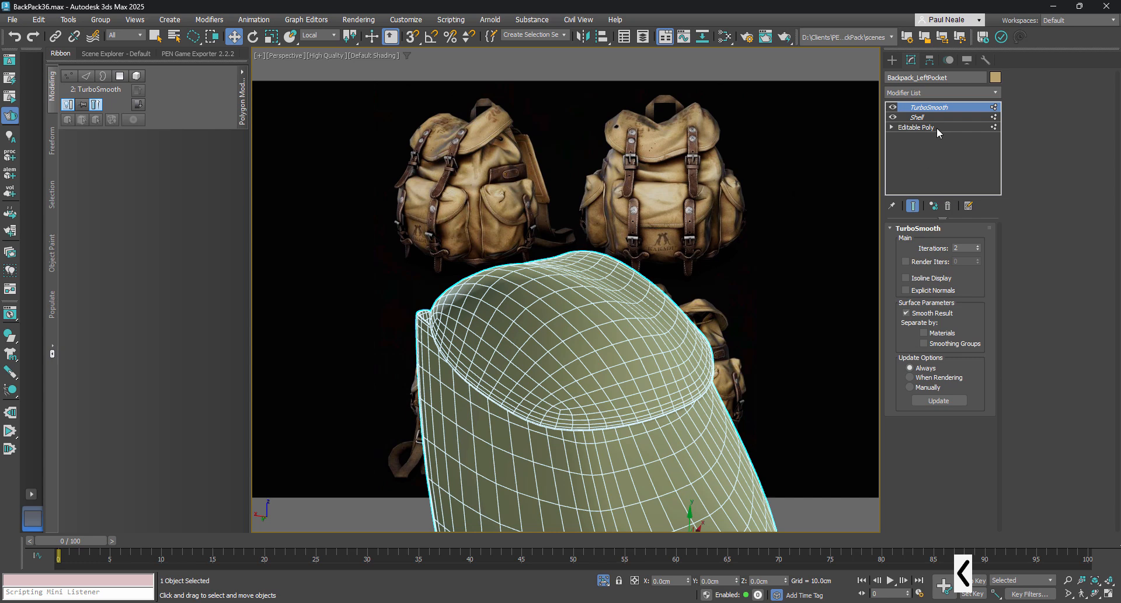
# - Return to the unsmoothed Editable Poly cage and select the loop of polygons running around the flap's rim
pyautogui.click(917, 127)
pyautogui.press('1')
pyautogui.scroll(3, 587, 391)
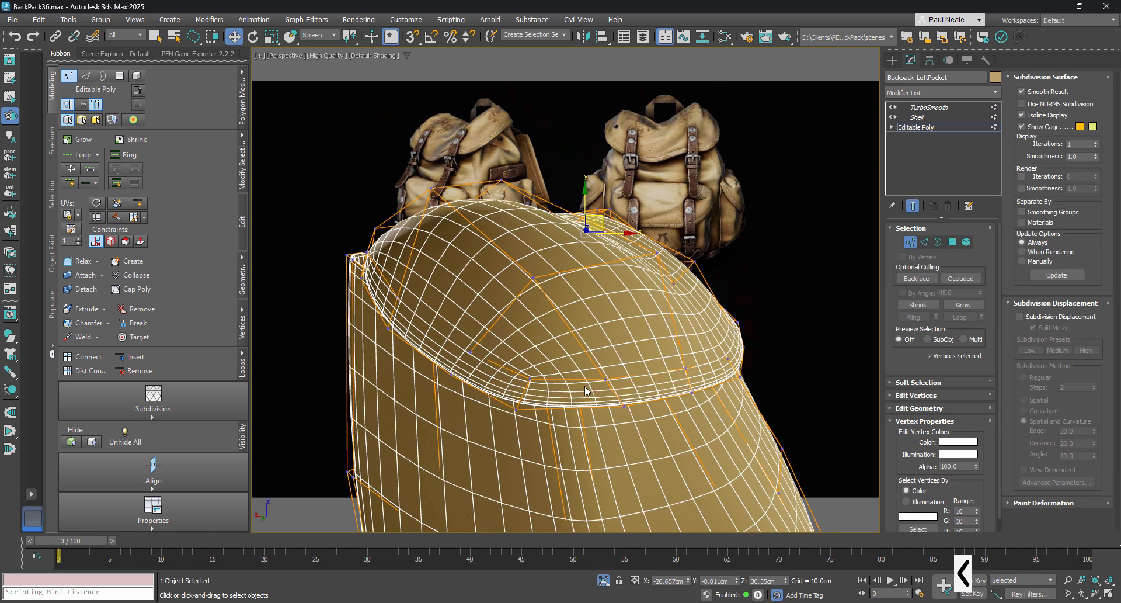
pyautogui.hotkey('ctrl', 'e')
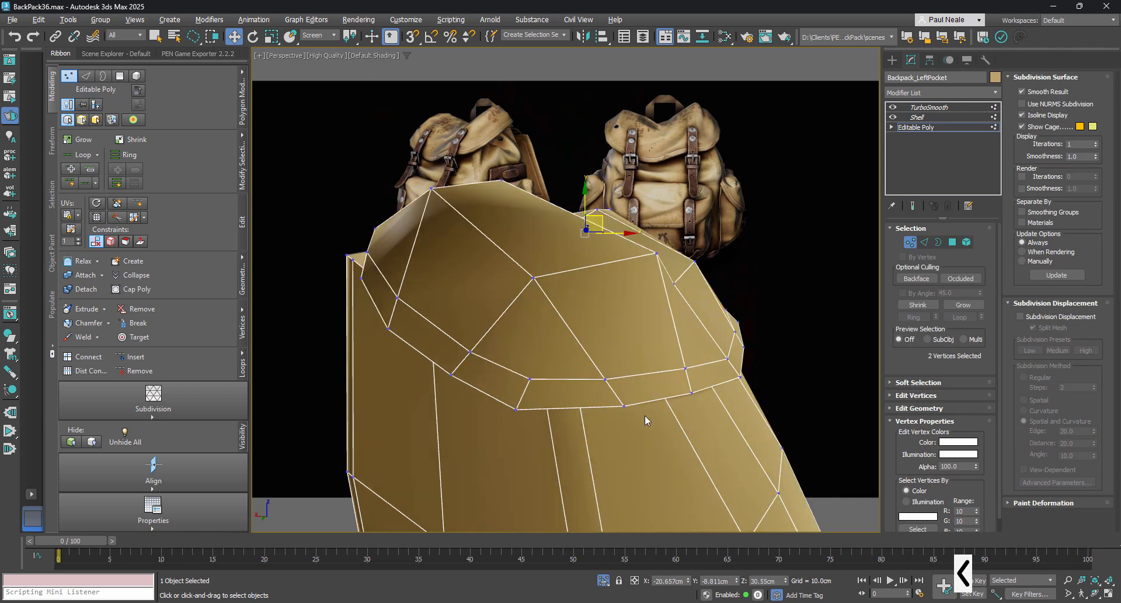
pyautogui.press('4')
pyautogui.click(584, 400)
pyautogui.keyDown('shift'); pyautogui.click(650, 387); pyautogui.keyUp('shift')
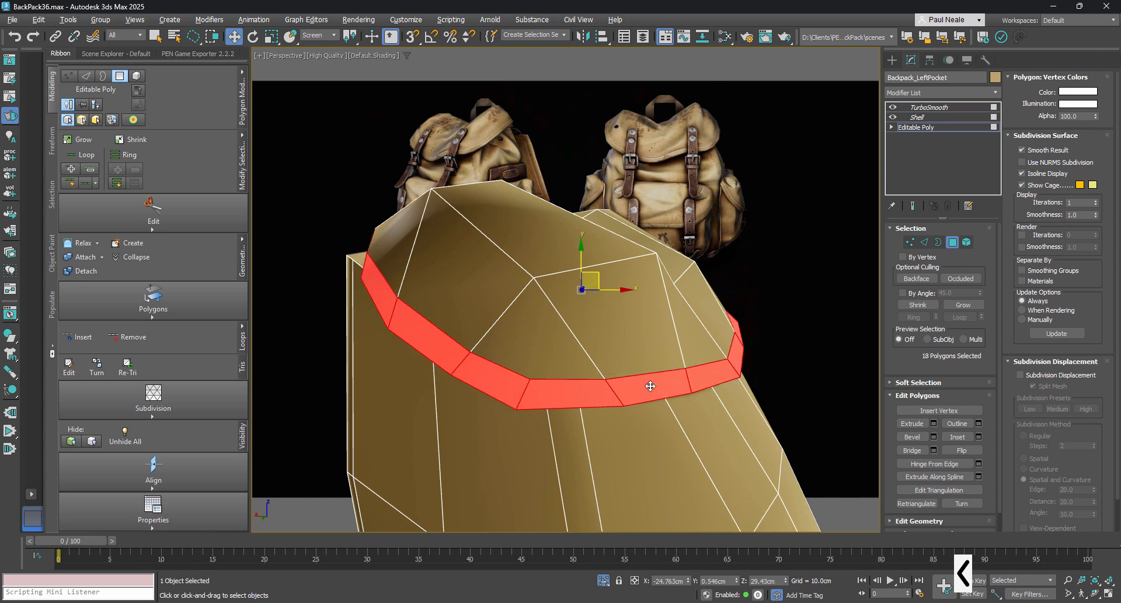
# - Trim the polygon selection to the rim strip along the flap's front and sides, leaving out the rear polygons
pyautogui.keyDown('alt'); pyautogui.moveTo(662, 400); pyautogui.dragTo(564, 334, button='middle'); pyautogui.keyUp('alt')
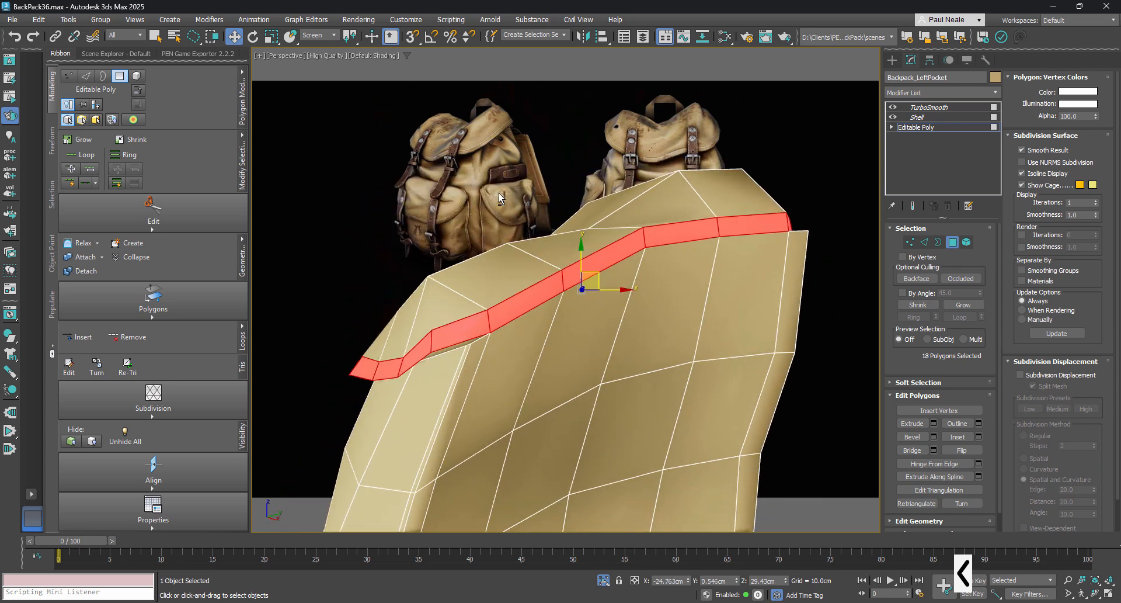
pyautogui.keyDown('alt'); pyautogui.moveTo(679, 352); pyautogui.dragTo(745, 121); pyautogui.keyUp('alt')
pyautogui.moveTo(726, 223)
pyautogui.keyDown('alt'); pyautogui.mouseDown(button='middle')
pyautogui.moveTo(658, 238)
pyautogui.moveTo(544, 227)
pyautogui.moveTo(578, 252)
pyautogui.mouseUp(button='middle'); pyautogui.keyUp('alt')
pyautogui.keyDown('ctrl'); pyautogui.click(584, 432); pyautogui.keyUp('ctrl')
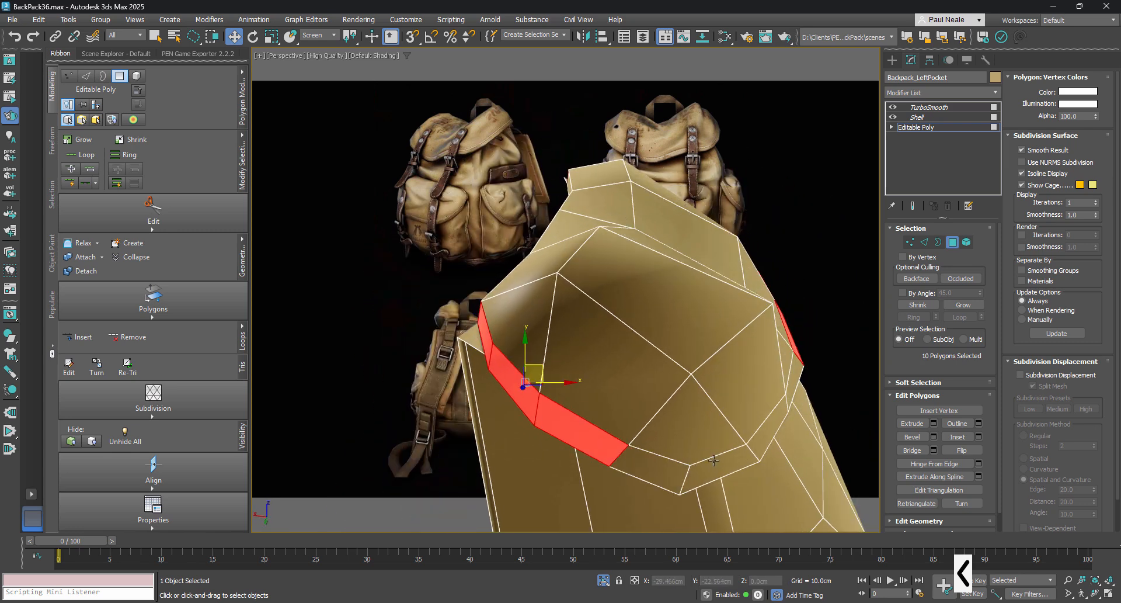
pyautogui.hotkey('ctrl', 'z')
pyautogui.keyDown('ctrl'); pyautogui.click(654, 469); pyautogui.keyUp('ctrl')
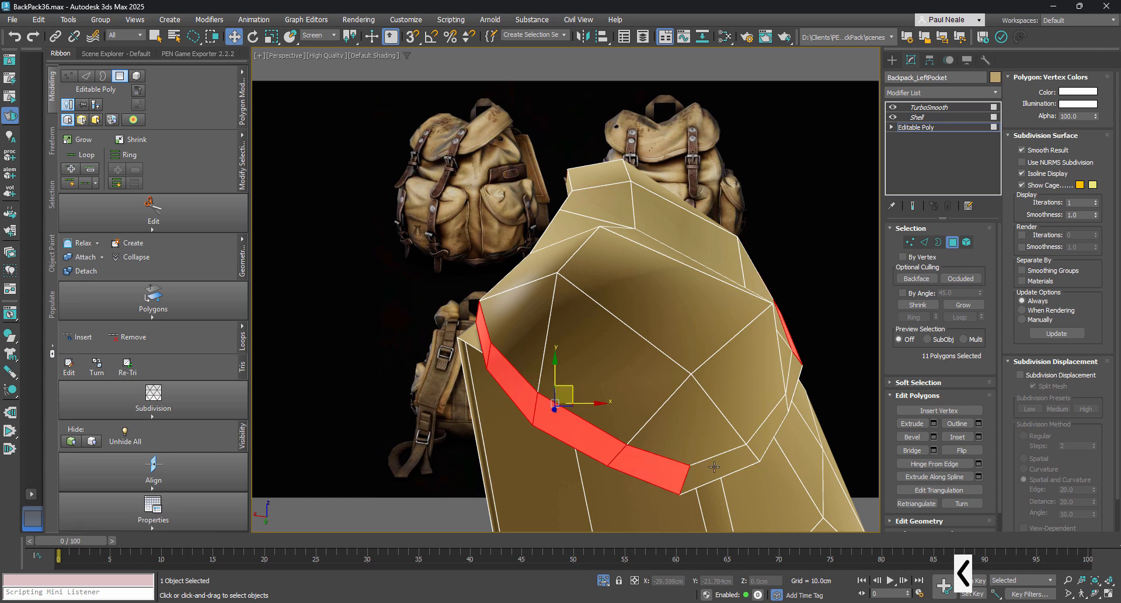
pyautogui.keyDown('ctrl'); pyautogui.click(714, 467); pyautogui.keyUp('ctrl')
pyautogui.keyDown('ctrl'); pyautogui.click(766, 424); pyautogui.keyUp('ctrl')
pyautogui.keyDown('ctrl'); pyautogui.click(796, 384); pyautogui.keyUp('ctrl')
pyautogui.keyDown('alt'); pyautogui.moveTo(797, 384); pyautogui.dragTo(573, 329, button='middle'); pyautogui.keyUp('alt')
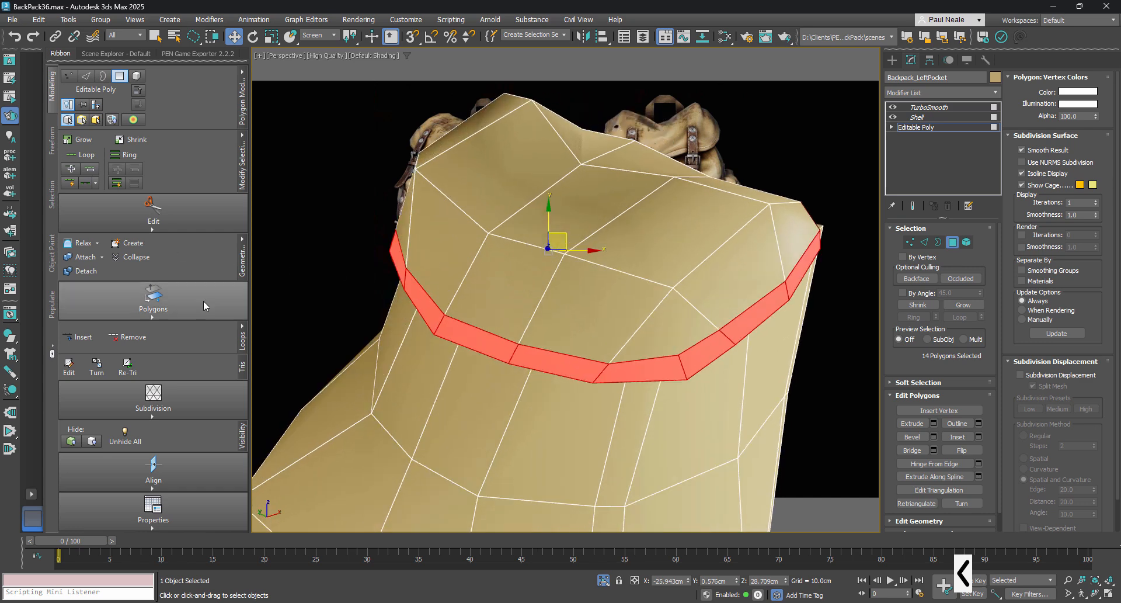
# - Preview an extrusion of the flap's rim strip at a height of about 0.435 cm and set its type to Local Normal
pyautogui.moveTo(202, 298)
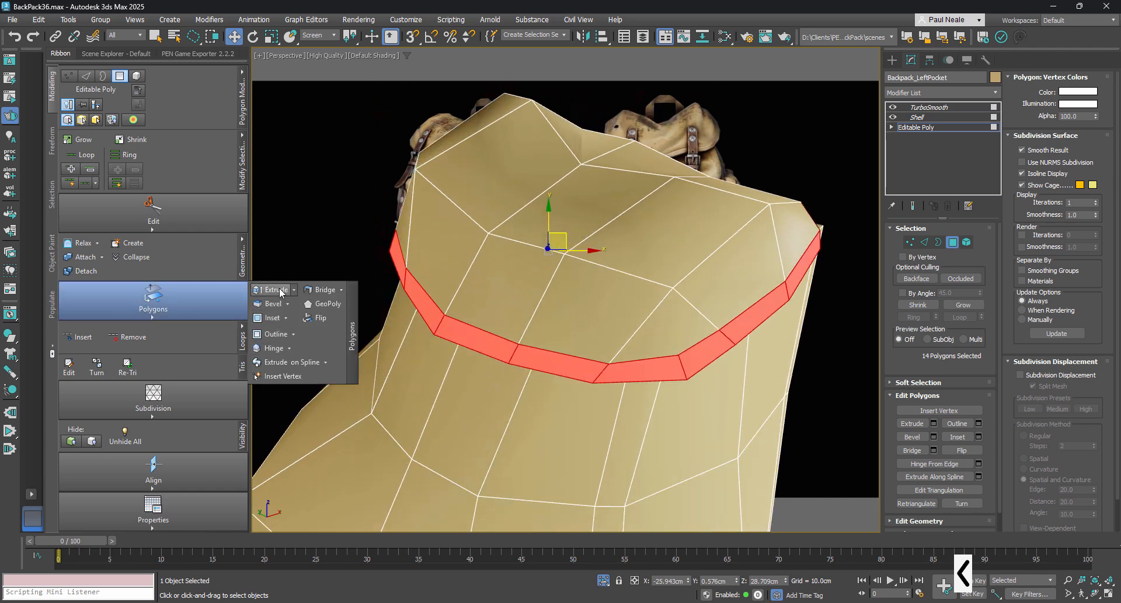
pyautogui.click(278, 289)
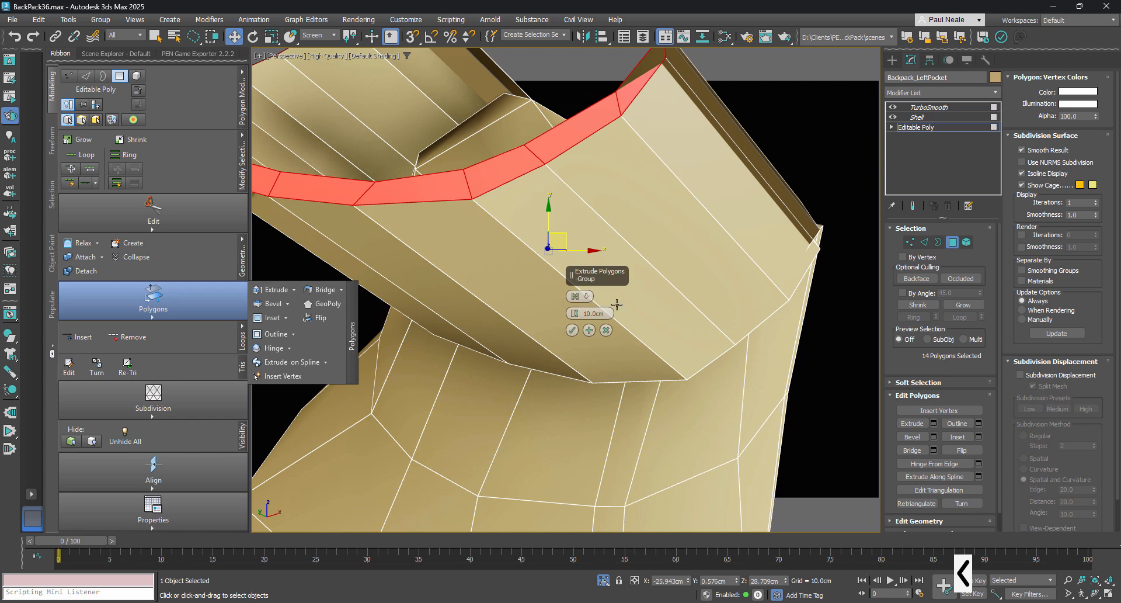
pyautogui.moveTo(575, 321); pyautogui.dragTo(580, 352)
pyautogui.keyDown('alt'); pyautogui.moveTo(581, 352); pyautogui.dragTo(532, 339, button='middle'); pyautogui.keyUp('alt')
pyautogui.click(580, 298)
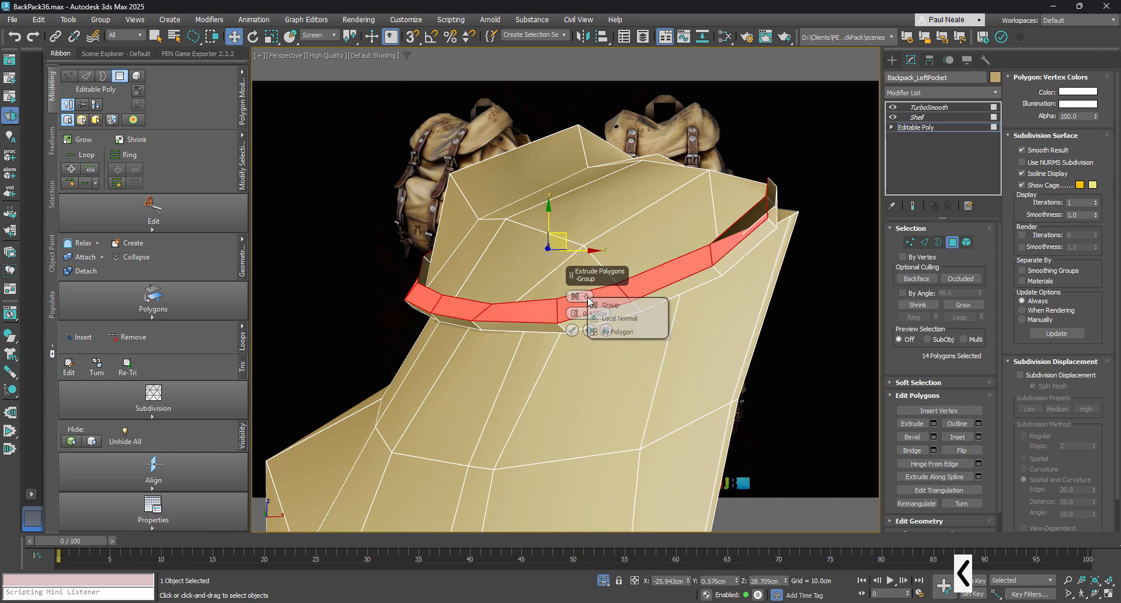
pyautogui.click(608, 318)
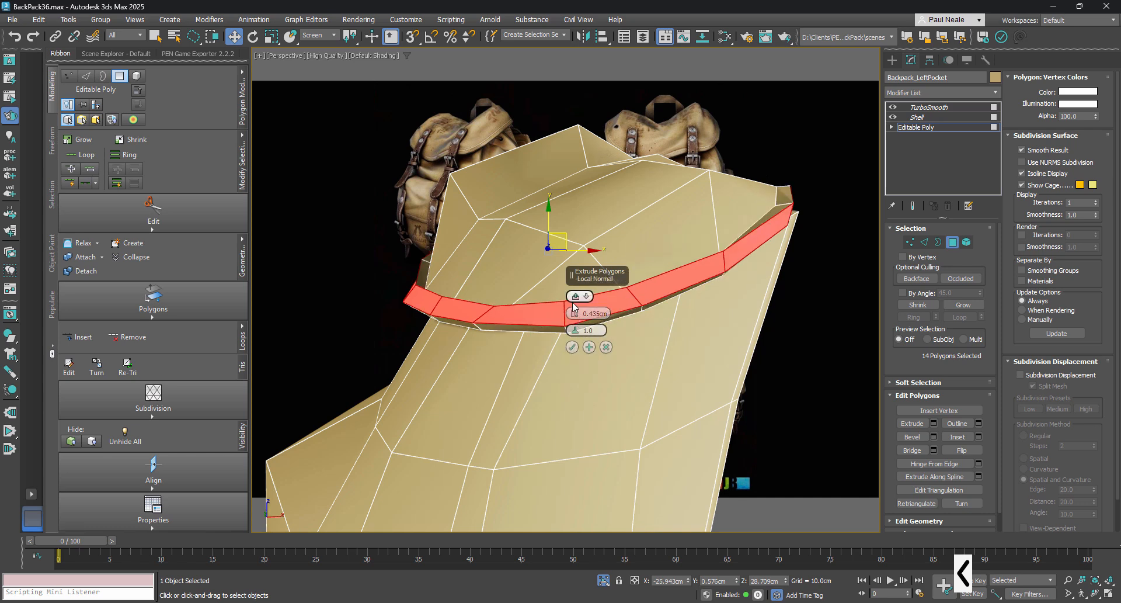
# - Set the rim extrusion to a height of 0.116 cm with a bias of 0.0, check it smoothed, and accept it
pyautogui.moveTo(575, 314); pyautogui.dragTo(577, 322)
pyautogui.keyDown('alt'); pyautogui.moveTo(530, 338); pyautogui.dragTo(414, 291, button='middle'); pyautogui.keyUp('alt')
pyautogui.hotkey('ctrl', 'e')
pyautogui.scroll(5, 441, 317)
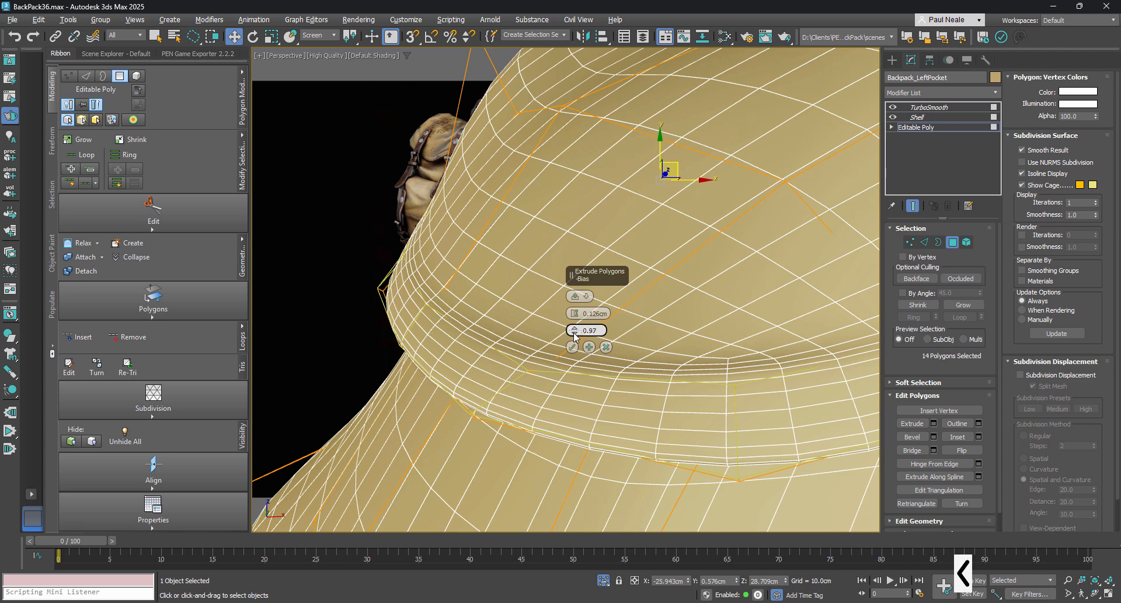
pyautogui.moveTo(574, 313)
pyautogui.mouseDown()
pyautogui.moveTo(574, 294)
pyautogui.moveTo(573, 312)
pyautogui.mouseUp()
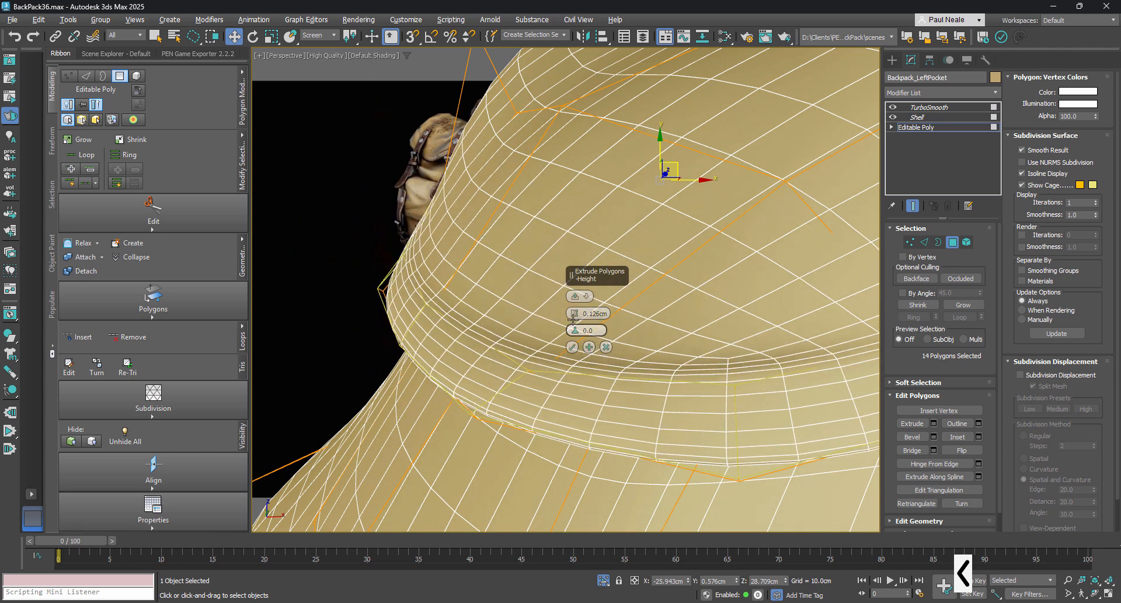
pyautogui.click(575, 317)
pyautogui.scroll(-6, 453, 325)
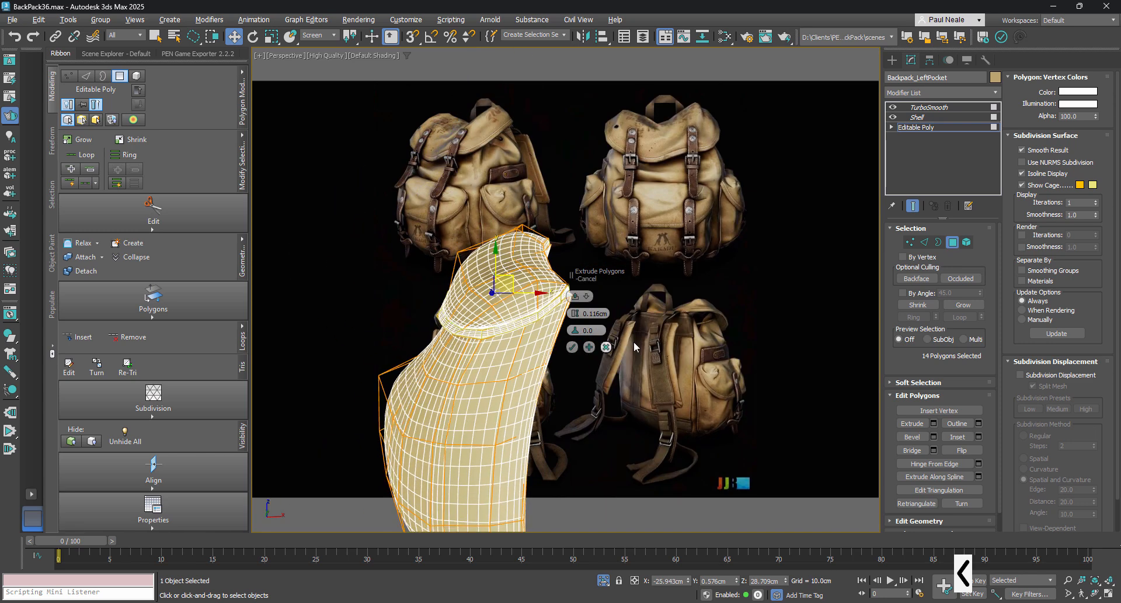
pyautogui.keyDown('alt'); pyautogui.moveTo(602, 332); pyautogui.dragTo(678, 335, button='middle'); pyautogui.keyUp('alt')
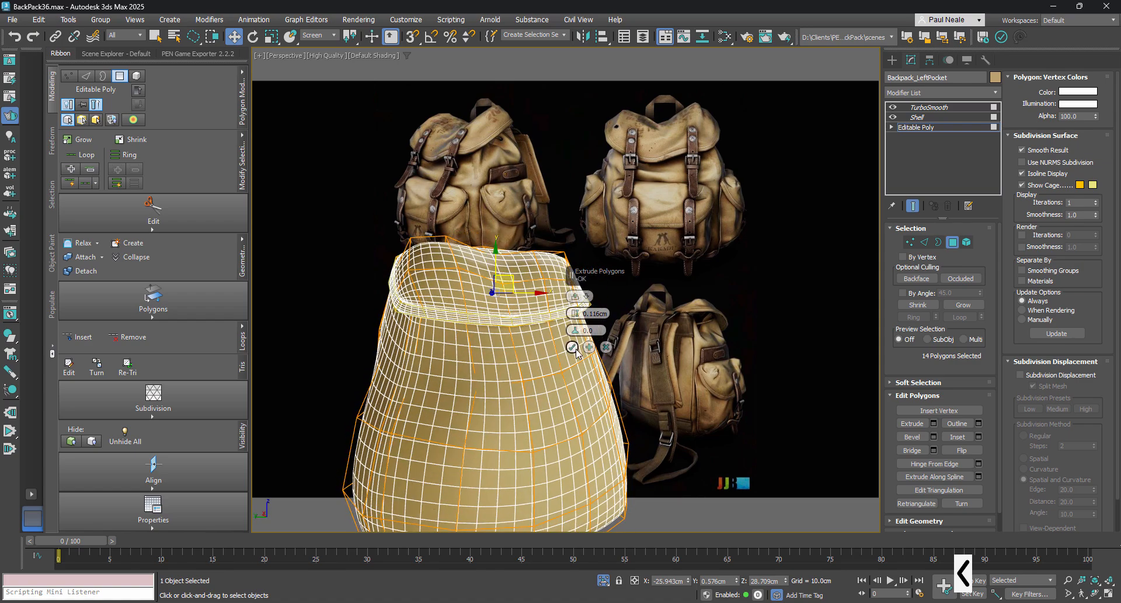
pyautogui.click(573, 348)
# - Select the strip of narrow polygons running down the pocket's back edges and along its bottom in the unsmoothed mesh
pyautogui.keyDown('alt'); pyautogui.moveTo(550, 345); pyautogui.dragTo(731, 248, button='middle'); pyautogui.keyUp('alt')
pyautogui.scroll(5, 586, 345)
pyautogui.keyDown('alt'); pyautogui.moveTo(513, 340); pyautogui.dragTo(617, 259, button='middle'); pyautogui.keyUp('alt')
pyautogui.scroll(-3, 625, 356)
pyautogui.moveTo(575, 195); pyautogui.dragTo(571, 198, button='middle')
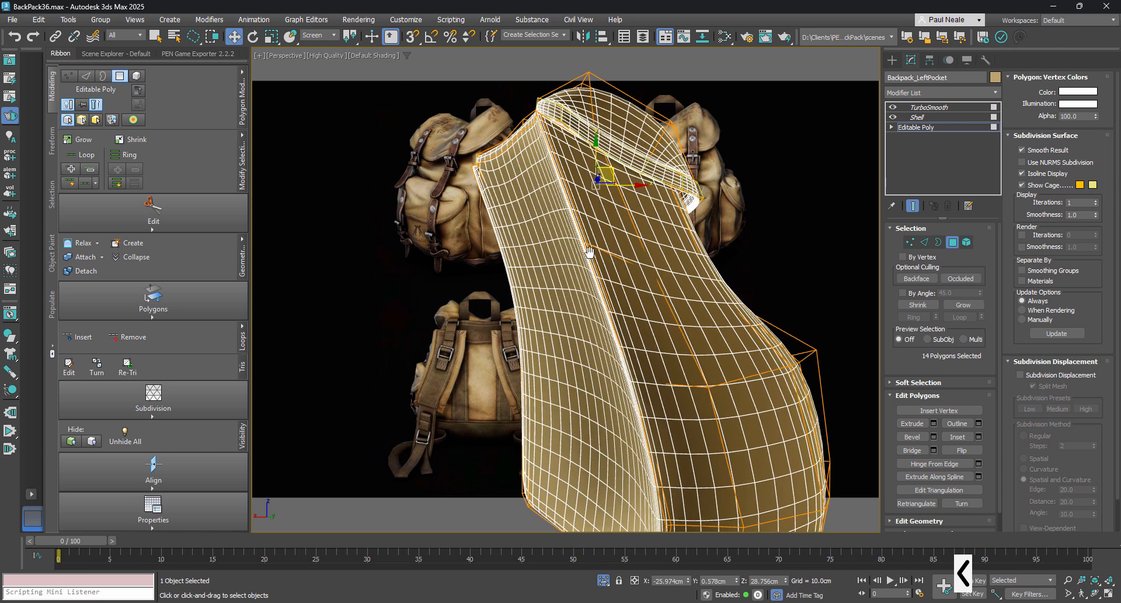
pyautogui.press('`')
pyautogui.click(587, 224)
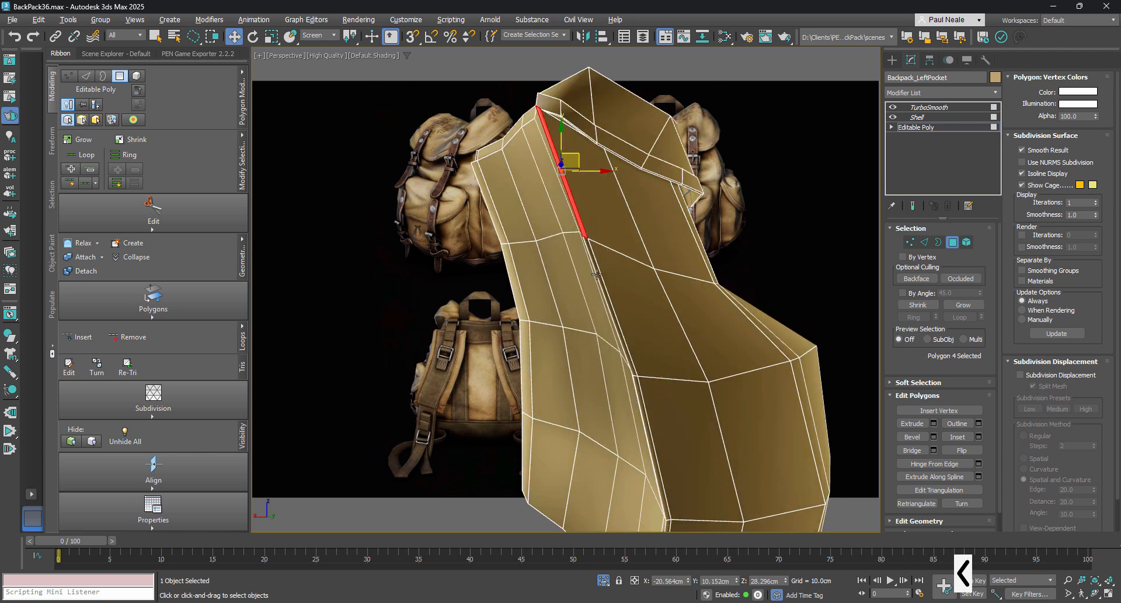
pyautogui.hotkey('ctrl', 'z')
pyautogui.moveTo(640, 347)
pyautogui.keyDown('alt'); pyautogui.mouseDown(button='middle')
pyautogui.moveTo(699, 350)
pyautogui.moveTo(678, 374)
pyautogui.moveTo(654, 359)
pyautogui.moveTo(631, 365)
pyautogui.mouseUp(button='middle'); pyautogui.keyUp('alt')
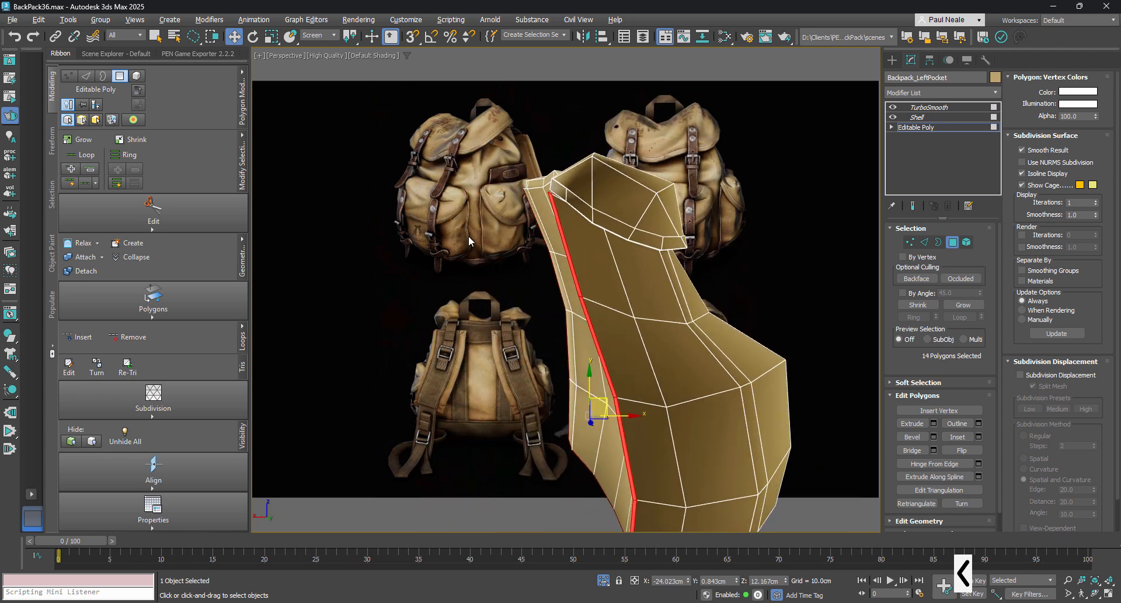
pyautogui.keyDown('alt'); pyautogui.moveTo(465, 229); pyautogui.dragTo(516, 316, button='middle'); pyautogui.keyUp('alt')
# - Extrude the pocket's back-edge strip 0.887 cm by Local Normal with a bias of 0.0, and check the smoothed pocket
pyautogui.moveTo(204, 300)
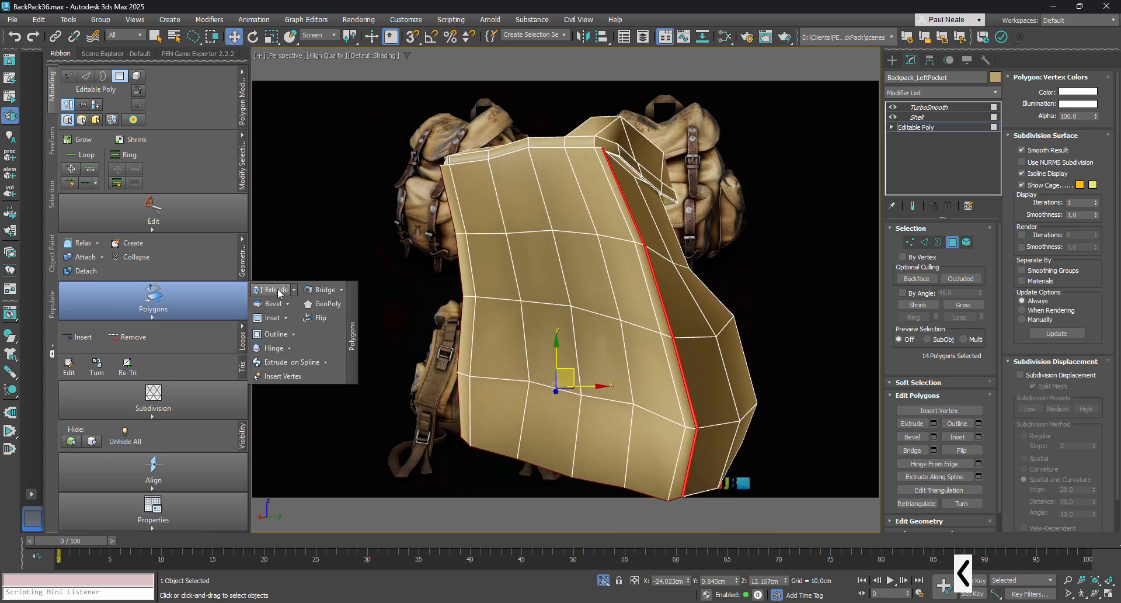
pyautogui.click(294, 290)
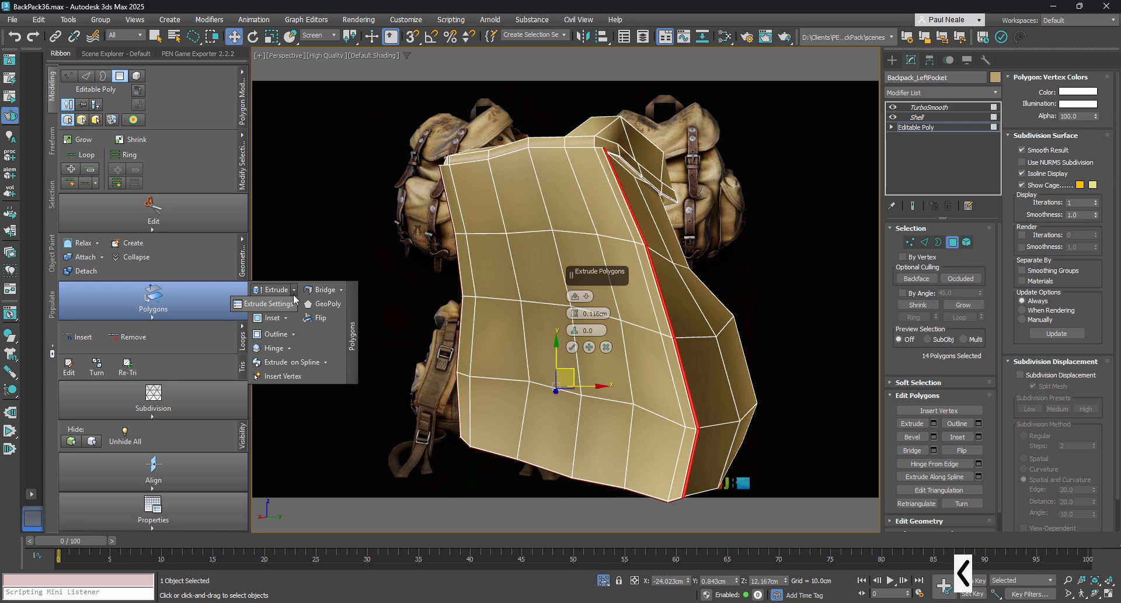
pyautogui.keyDown('alt'); pyautogui.moveTo(657, 345); pyautogui.dragTo(570, 263, button='middle'); pyautogui.keyUp('alt')
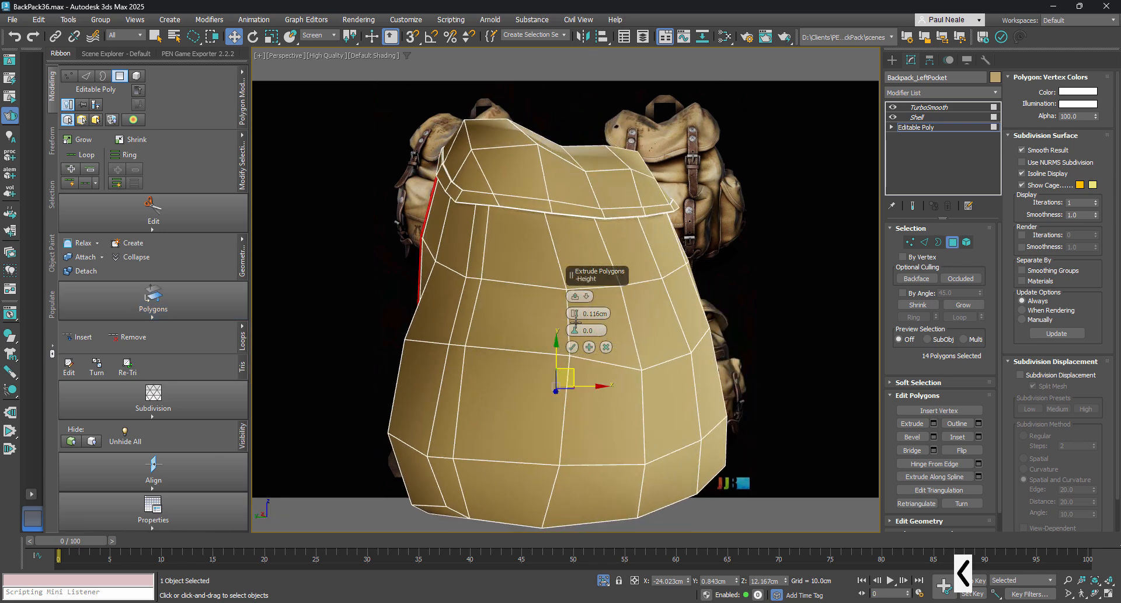
pyautogui.moveTo(577, 314)
pyautogui.mouseDown()
pyautogui.moveTo(580, 292)
pyautogui.moveTo(587, 301)
pyautogui.mouseUp()
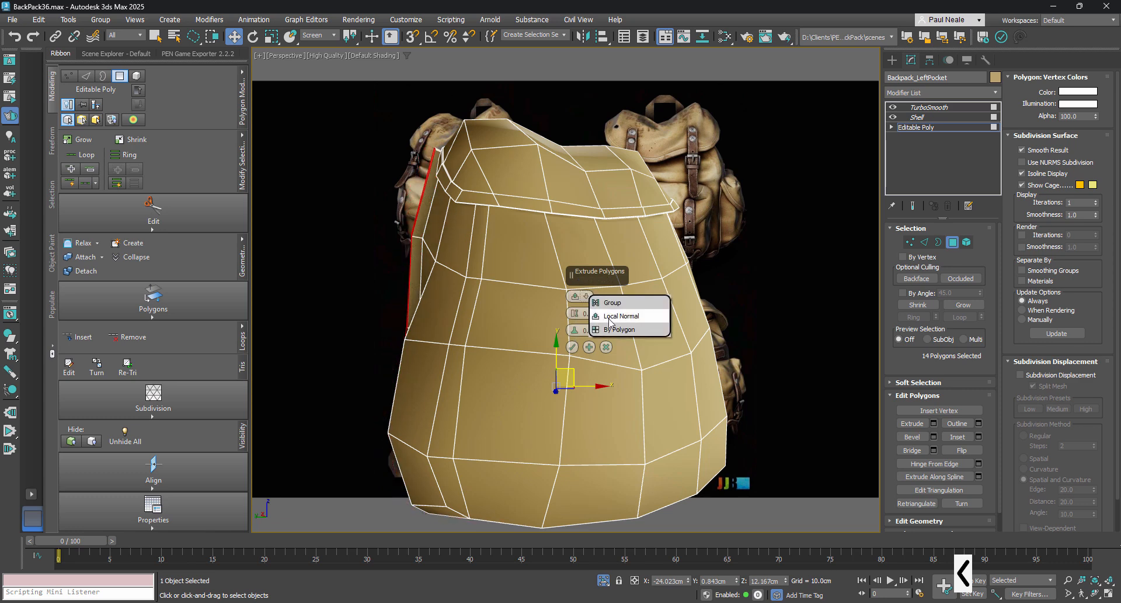
pyautogui.keyDown('alt'); pyautogui.moveTo(460, 316); pyautogui.dragTo(407, 318, button='middle'); pyautogui.keyUp('alt')
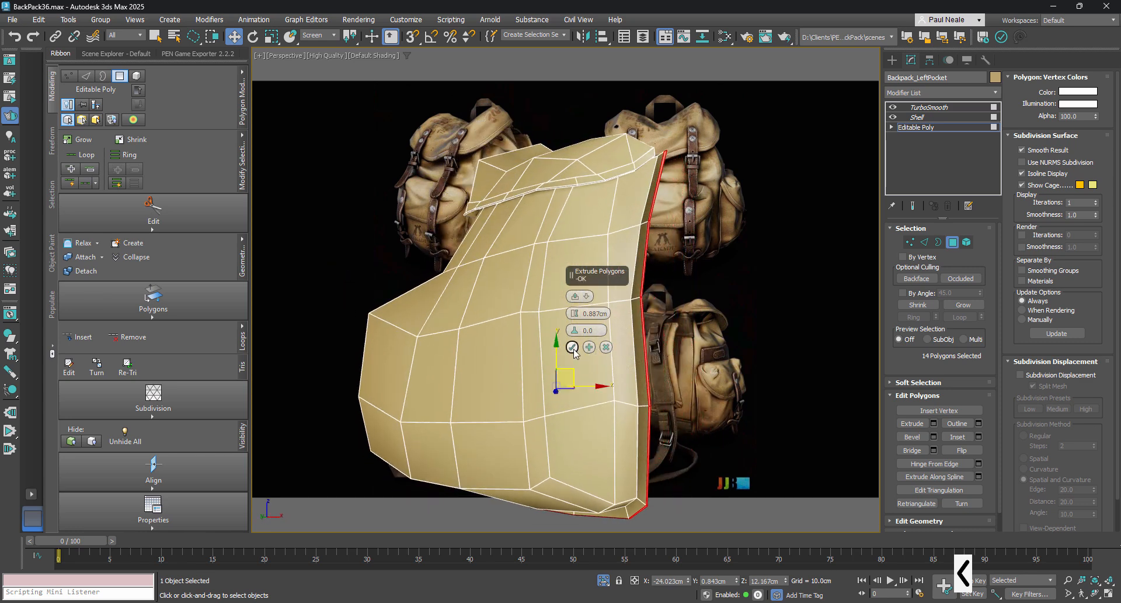
pyautogui.keyDown('alt'); pyautogui.moveTo(590, 345); pyautogui.dragTo(612, 343, button='middle'); pyautogui.keyUp('alt')
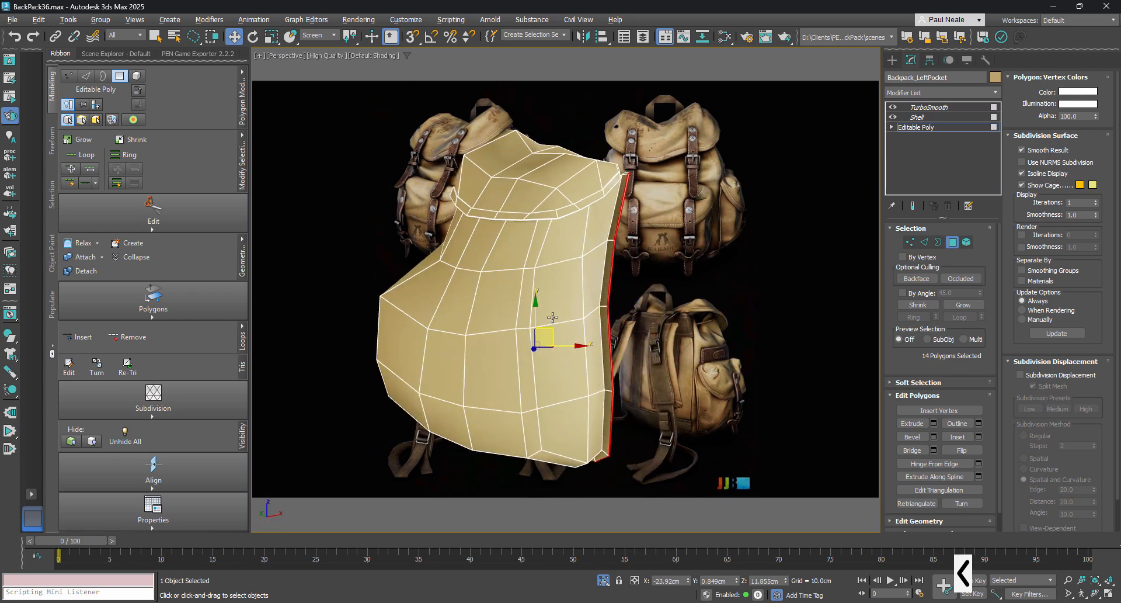
pyautogui.keyDown('alt'); pyautogui.moveTo(590, 307); pyautogui.dragTo(637, 221, button='middle'); pyautogui.keyUp('alt')
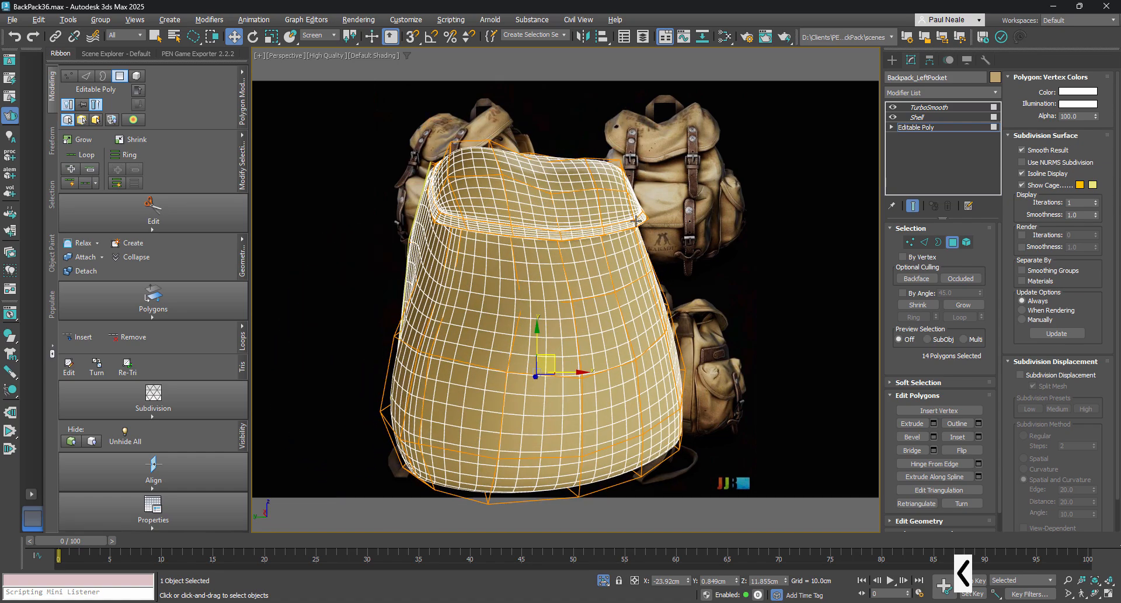
pyautogui.keyDown('alt'); pyautogui.moveTo(499, 301); pyautogui.dragTo(479, 249, button='middle'); pyautogui.keyUp('alt')
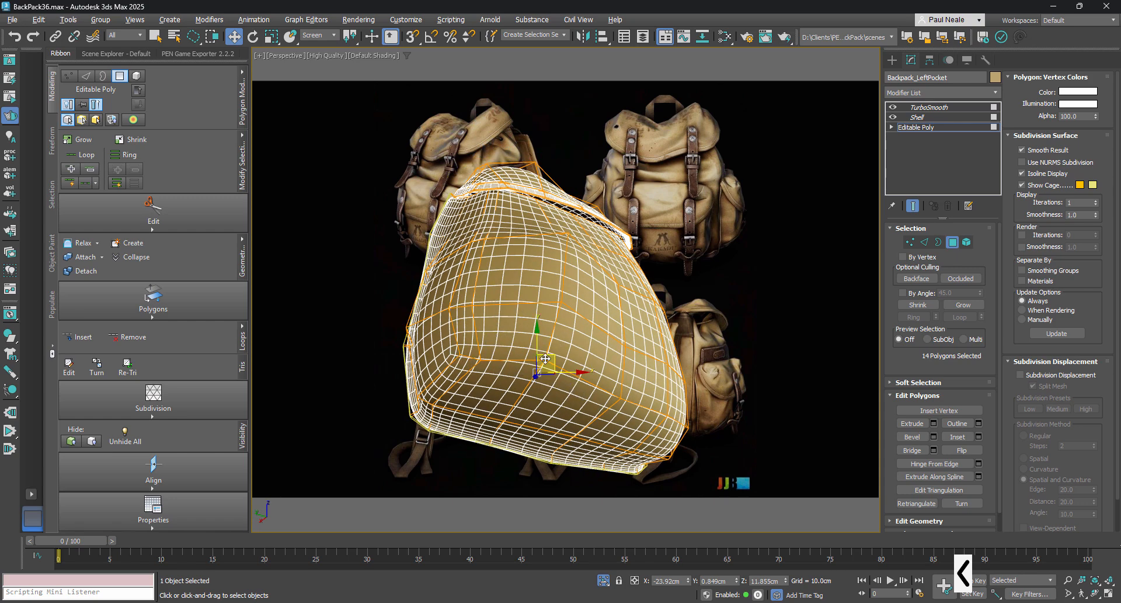
pyautogui.keyDown('alt'); pyautogui.moveTo(545, 359); pyautogui.dragTo(643, 372, button='middle'); pyautogui.keyUp('alt')
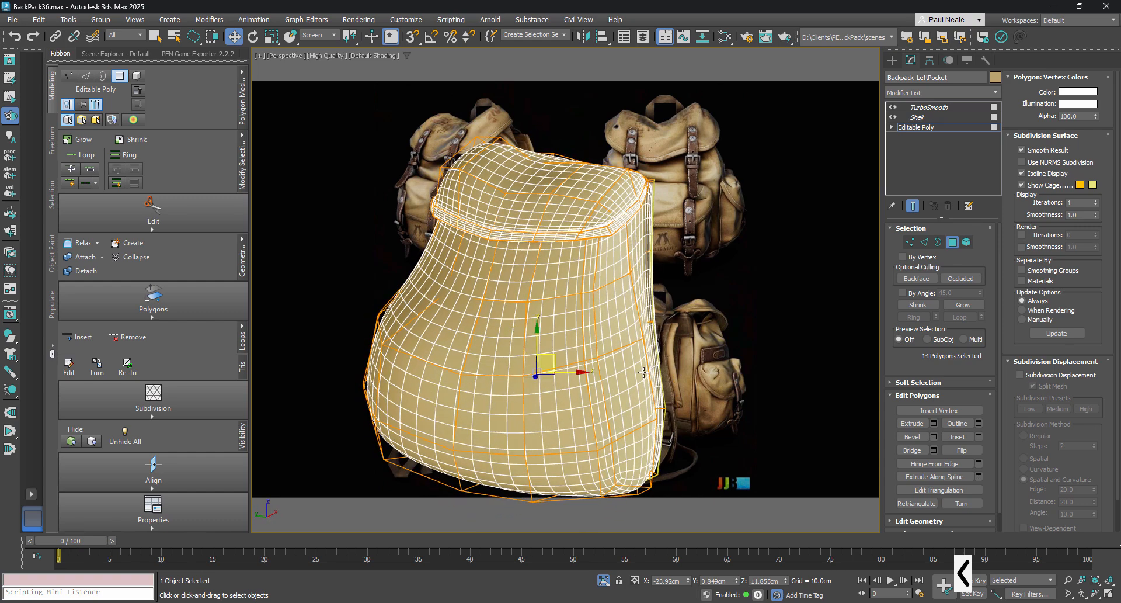